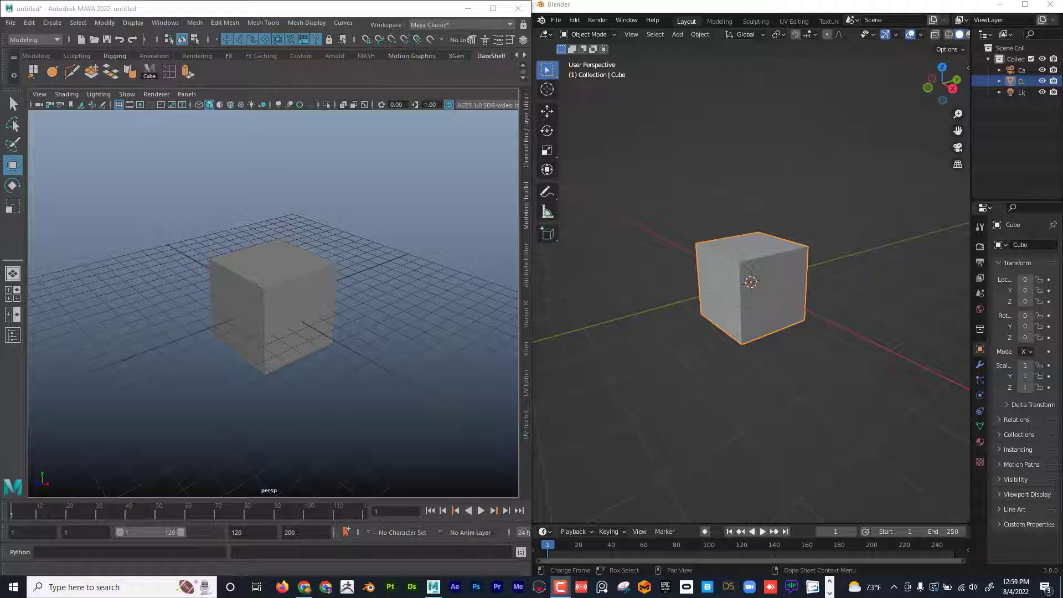
Step: Maximize the Maya window so it covers the whole screen, hiding Blender
left_click(493, 9)
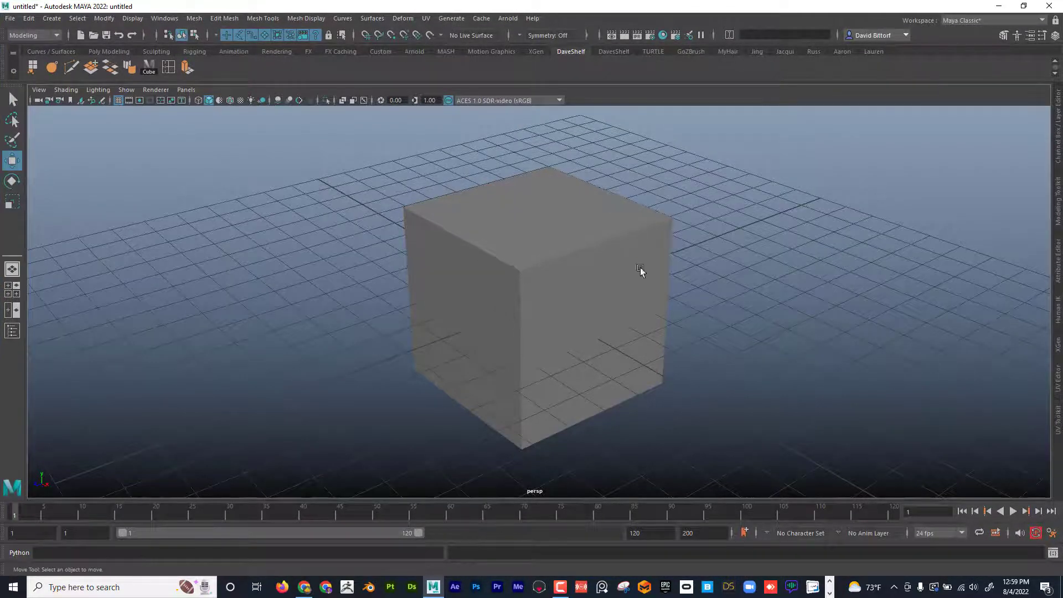
Step: Select the cube and move it upward along Y off the grid
scroll(391, 231, "down", 5)
left_click(530, 253)
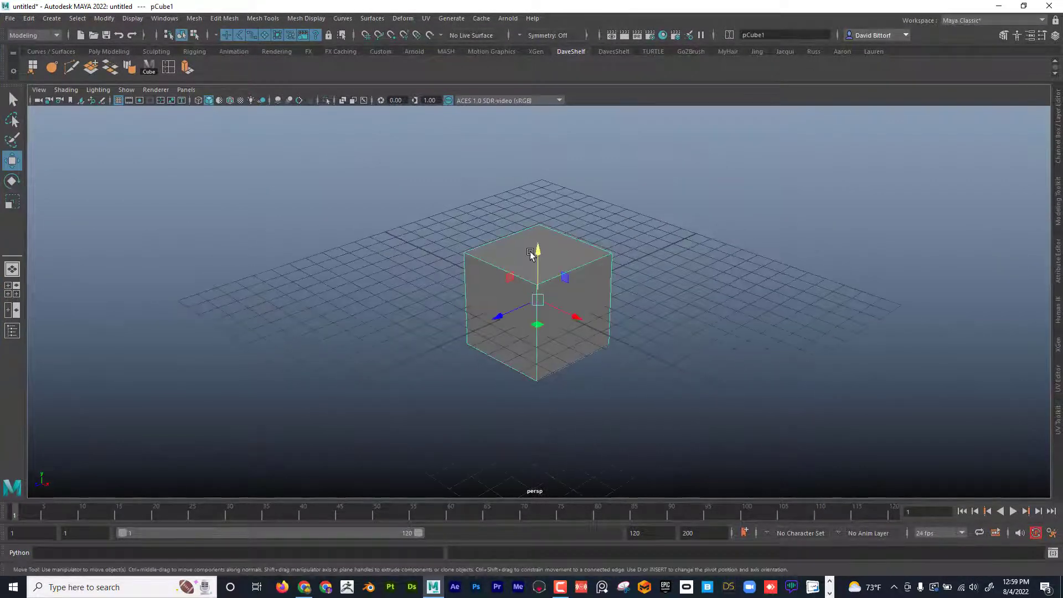
left_click_drag(537, 245, 542, 209)
middle_click_drag(562, 231, 528, 280, "alt")
scroll(527, 266, "up", 3)
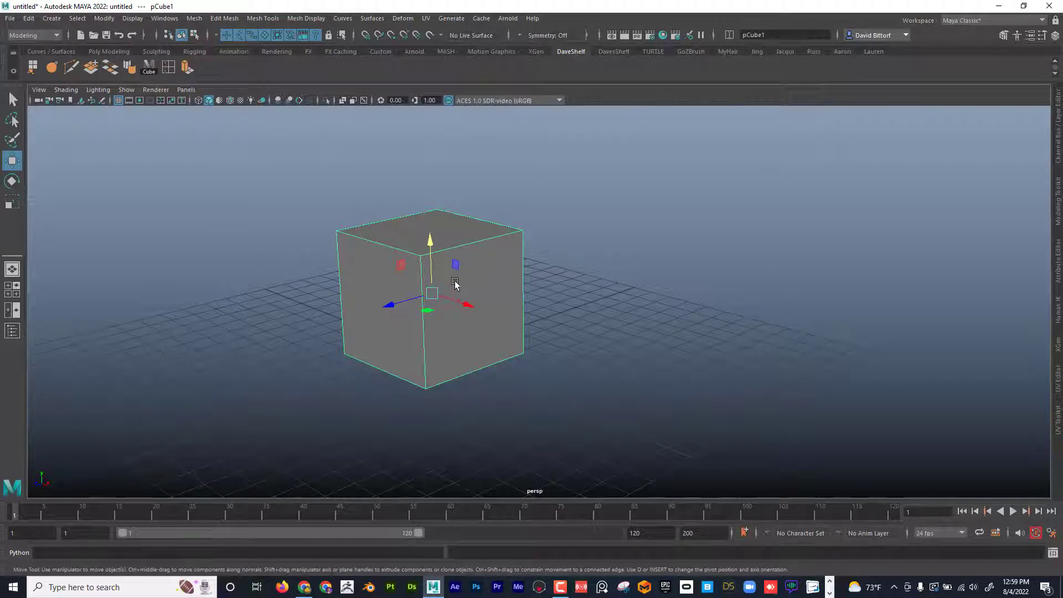
Step: Switch the cube to Face mode and select its right face
right_click(478, 282)
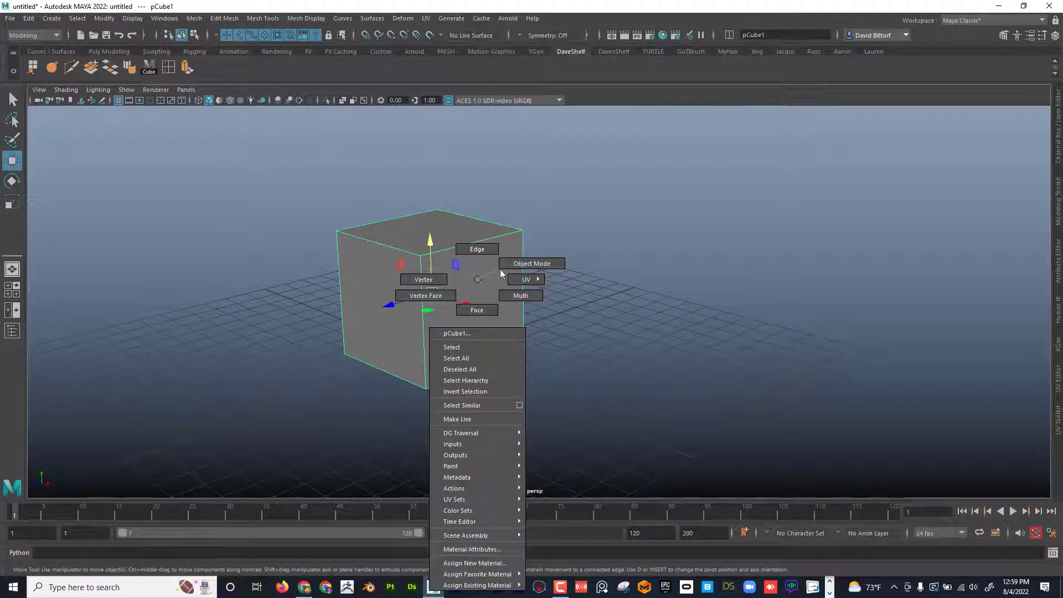
left_click(483, 308)
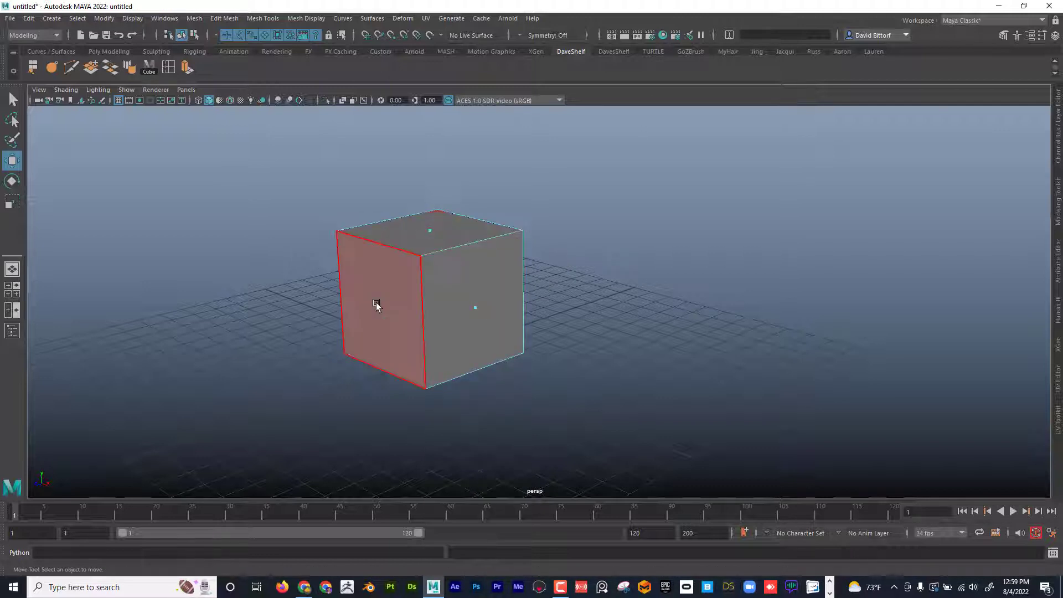
left_click(475, 308)
Step: Extrude the cube's right face outward about 3.978 units into a second block
mouse_move(603, 261)
left_mouse_down("alt")
mouse_move(634, 252)
mouse_move(578, 250)
mouse_move(603, 251)
left_mouse_up("alt")
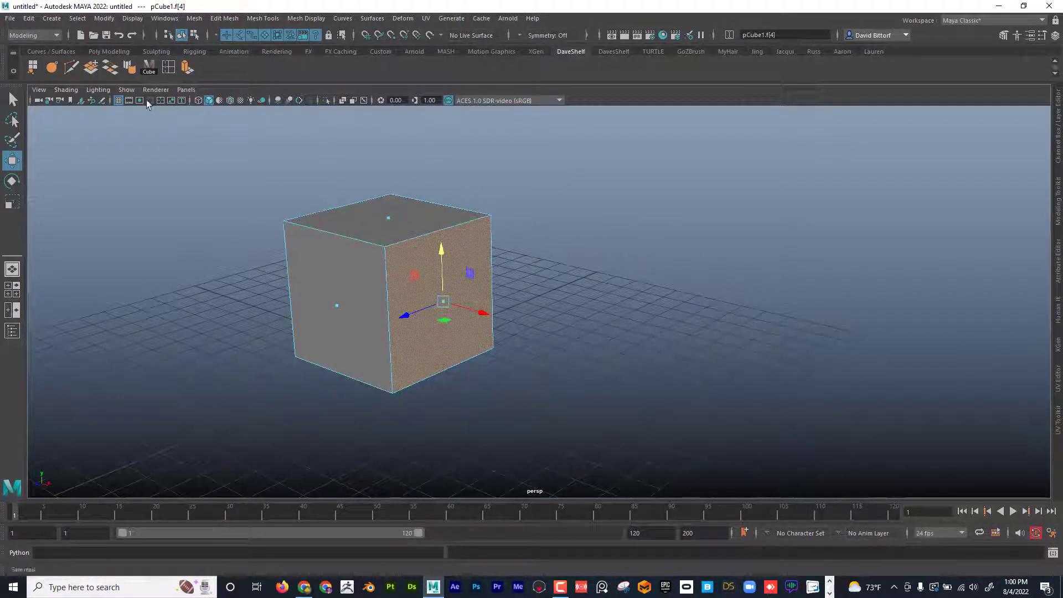
left_click(231, 18)
left_click(274, 121)
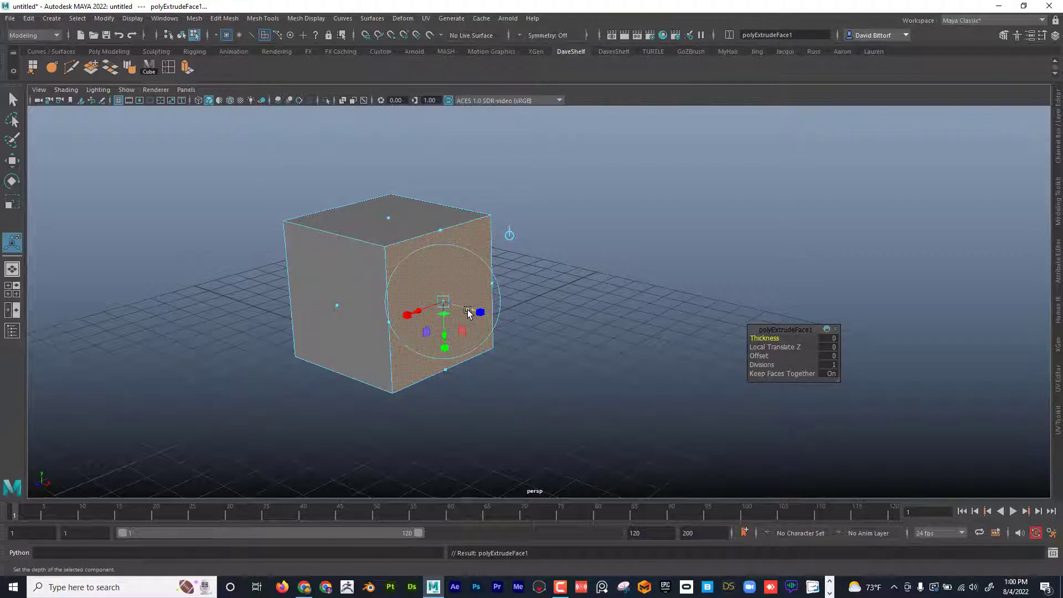
left_click_drag(470, 309, 571, 346)
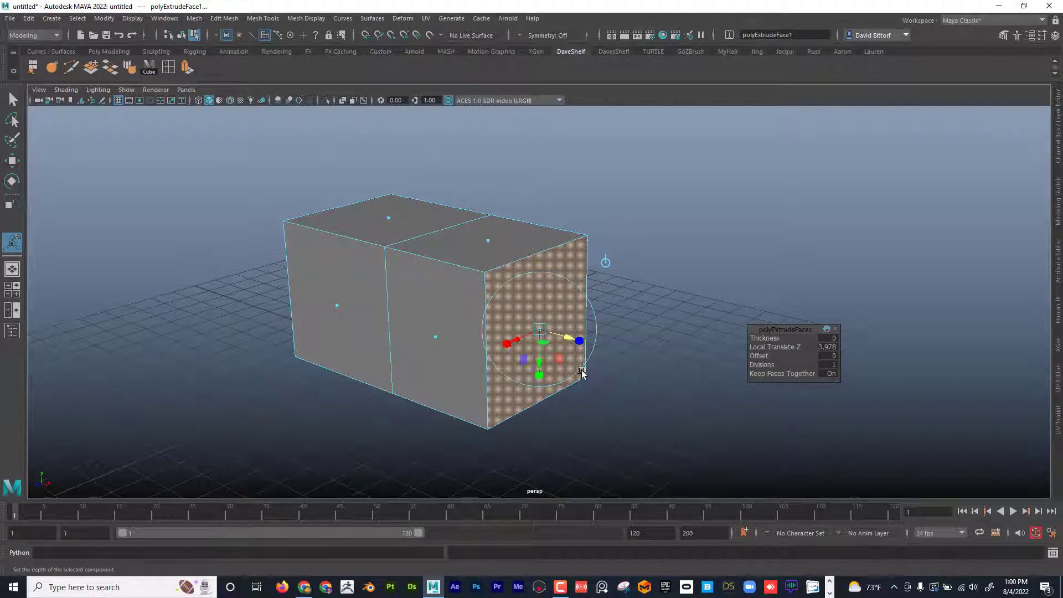
middle_click_drag(648, 364, 583, 344, "alt")
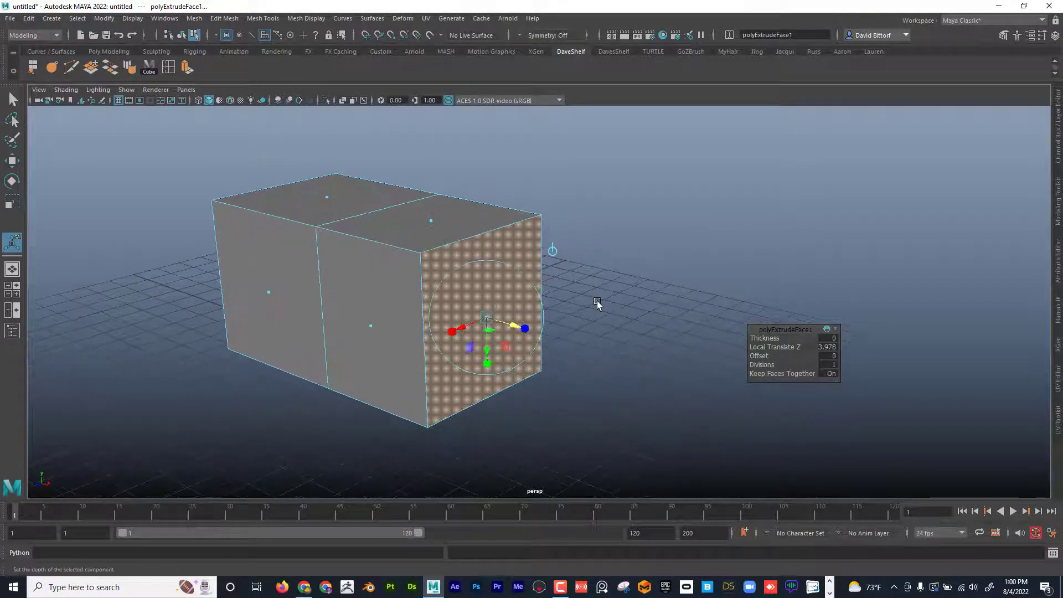
left_click(237, 19)
left_click(270, 121)
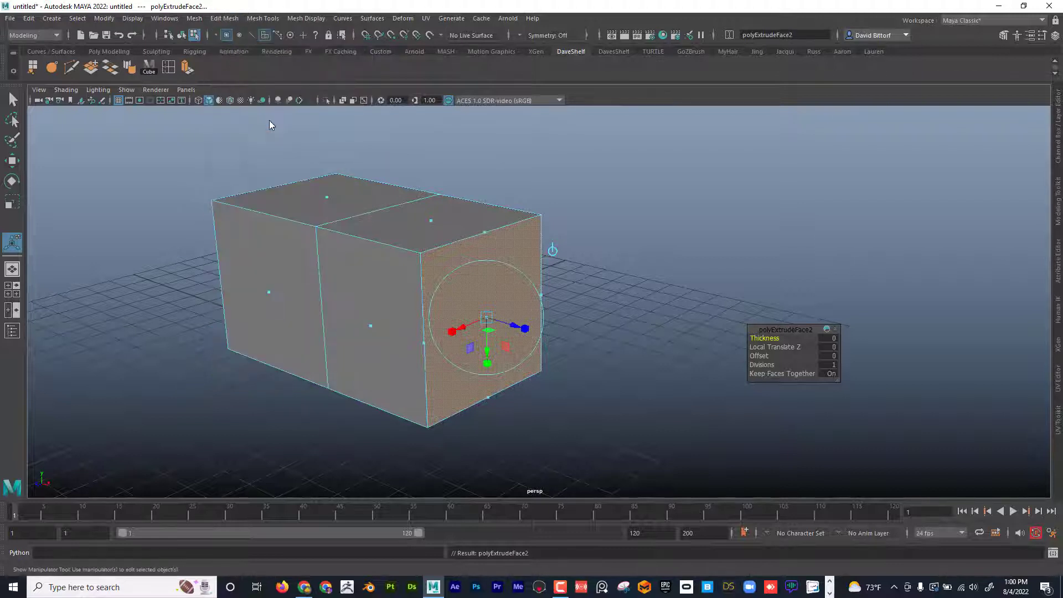
Step: Extrude the box's right end face outward into a third block
left_click(671, 178)
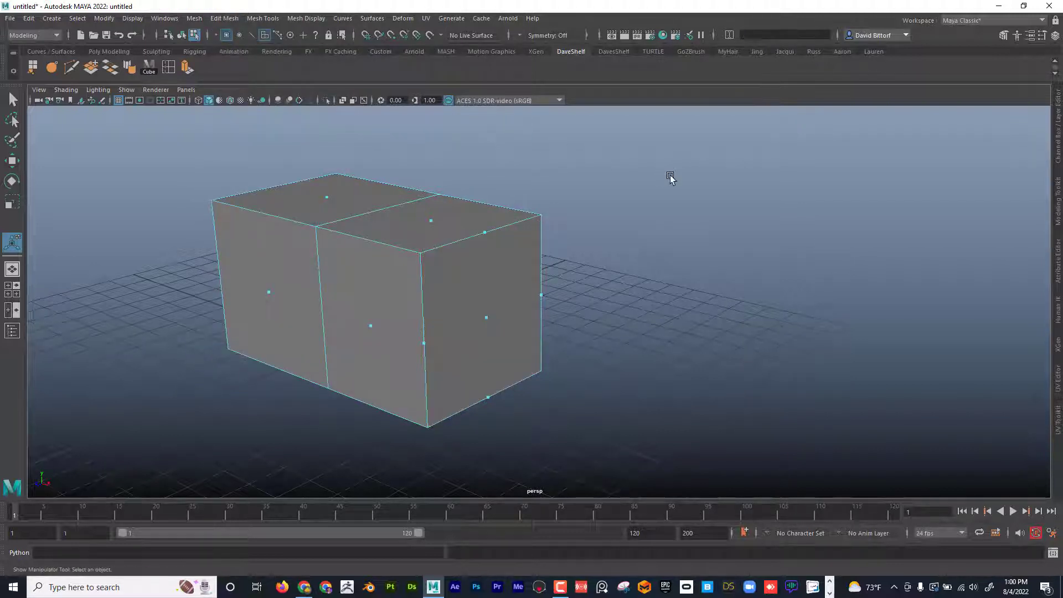
left_click(486, 318)
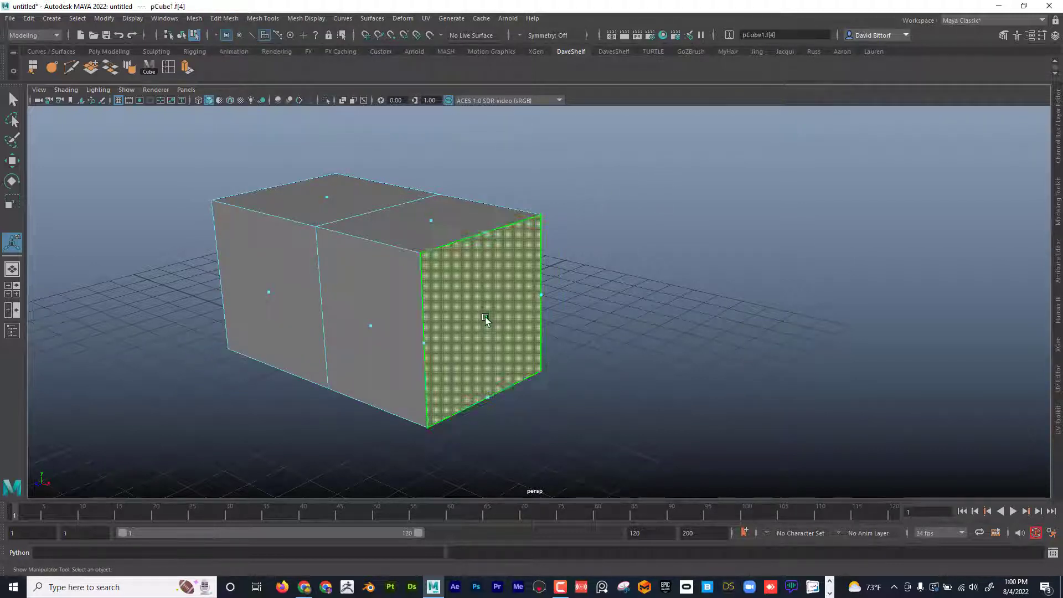
left_click(227, 19)
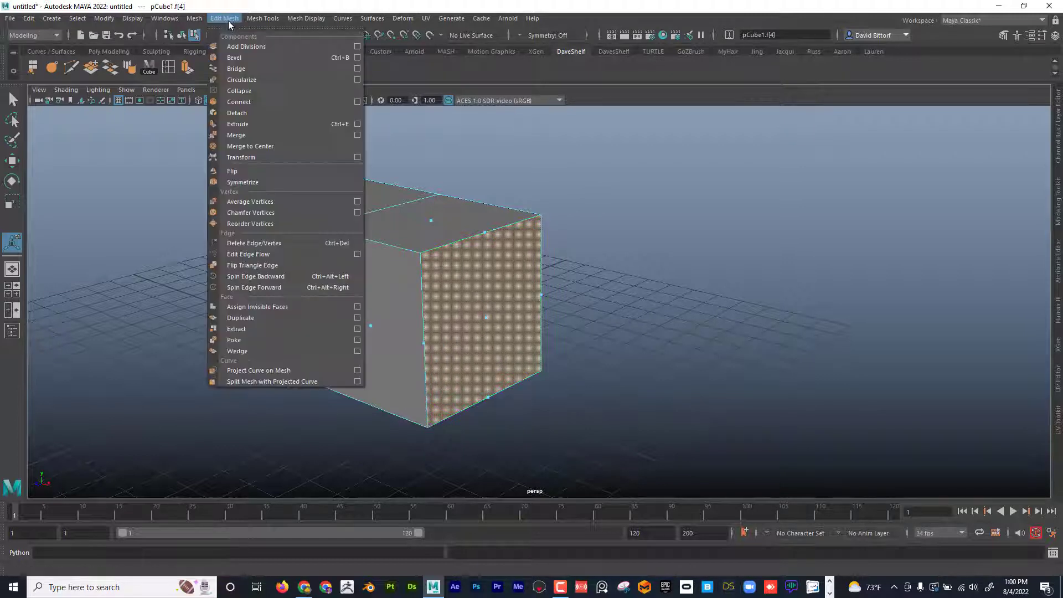
left_click(260, 123)
left_click_drag(538, 323, 623, 350)
left_click_drag(619, 241, 537, 294, "alt")
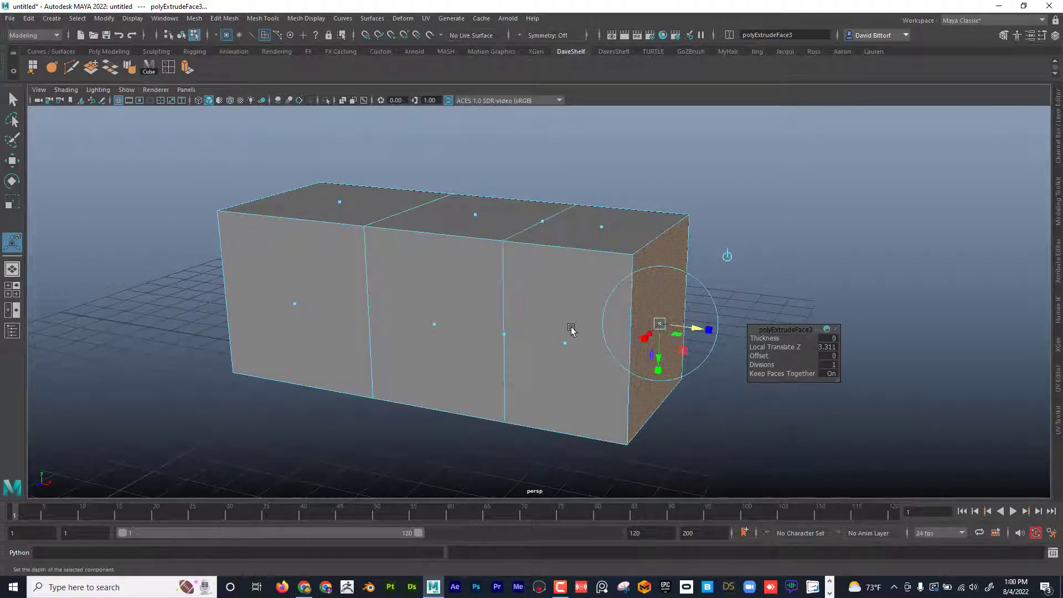
left_click_drag(576, 325, 456, 277, "alt")
Step: Try shifting the new end section right, undo it, then select the left front face
left_click_drag(520, 190, 637, 421)
left_click_drag(636, 421, 64, 154, "alt")
left_click(12, 161)
left_click_drag(534, 303, 568, 304)
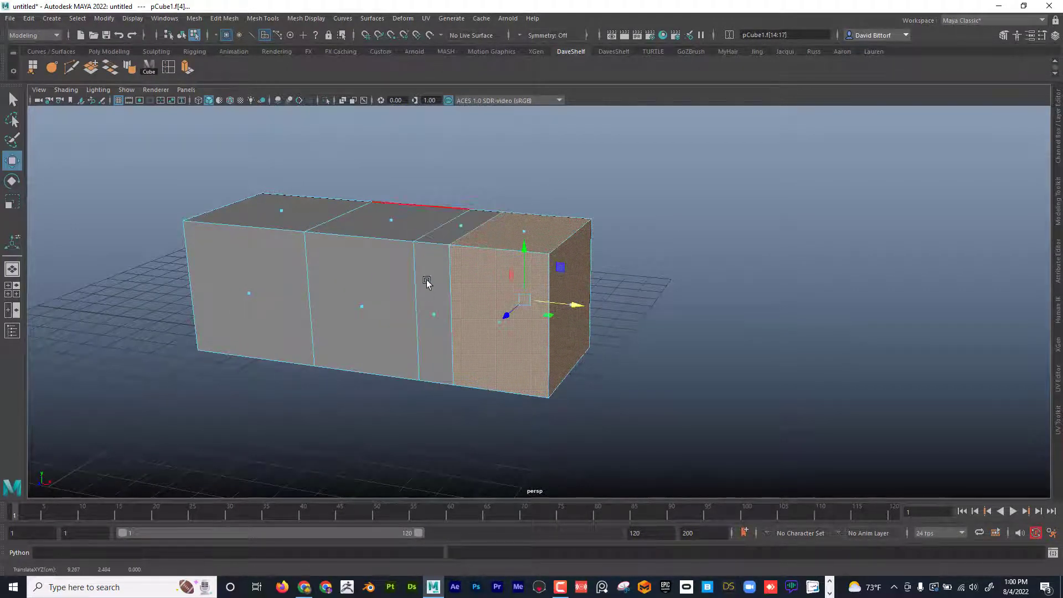
left_click_drag(423, 247, 632, 311, "alt")
key("ctrl+z")
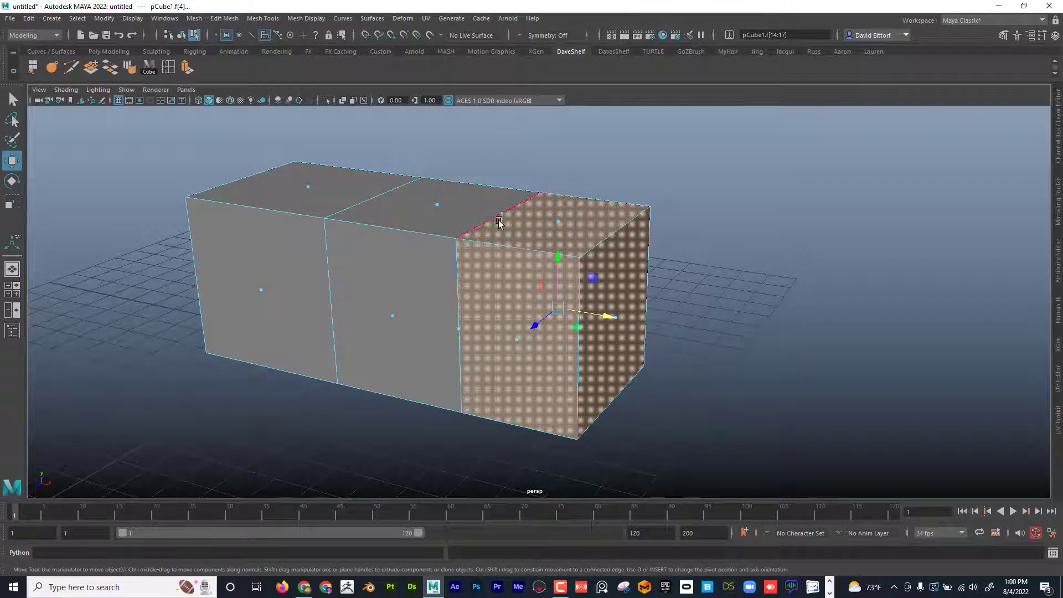
left_click(264, 290)
middle_click_drag(349, 261, 448, 278, "alt")
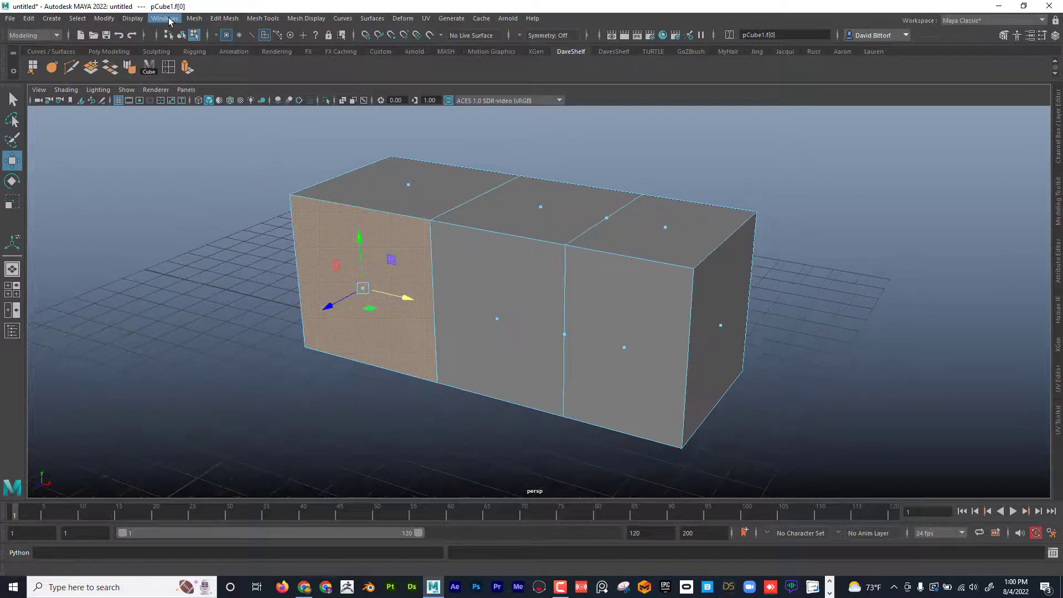
Step: Set Preferences > Selection 'Select faces with' to Whole face and close Preferences
left_click(172, 20)
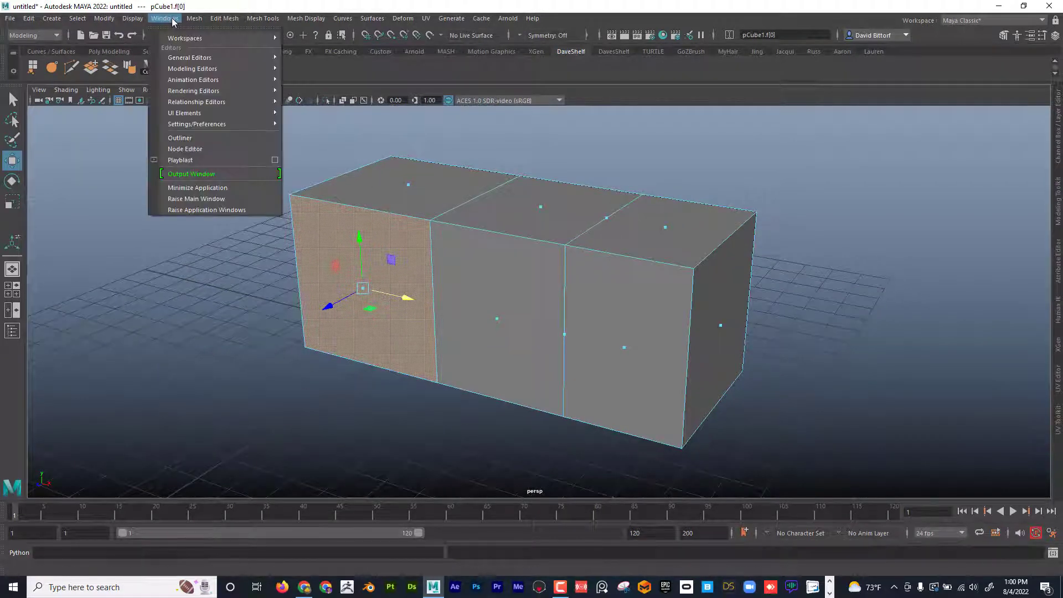
mouse_move(232, 124)
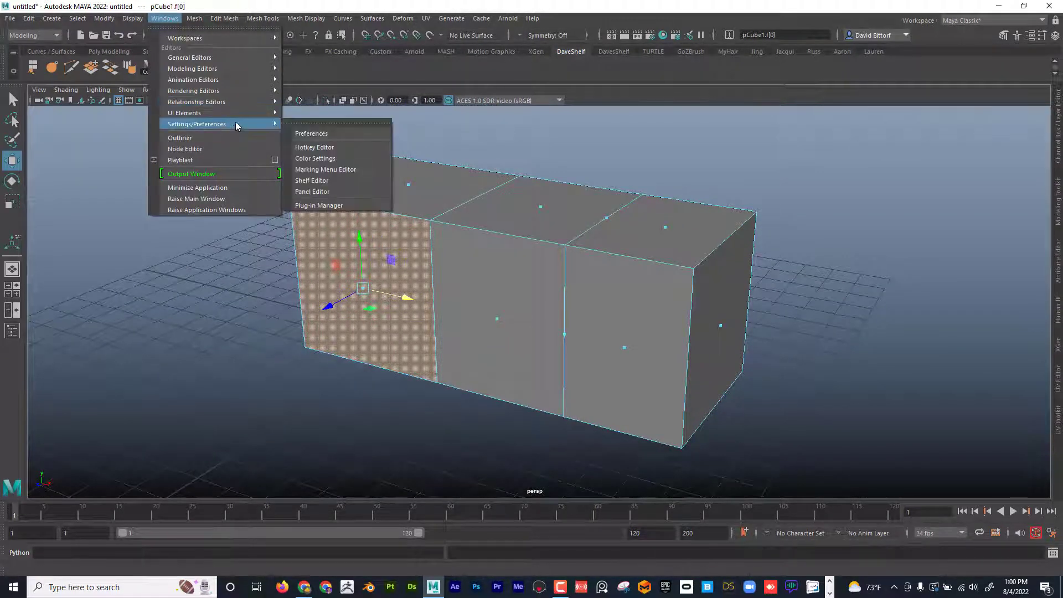
left_click(310, 129)
left_click_drag(642, 107, 475, 104)
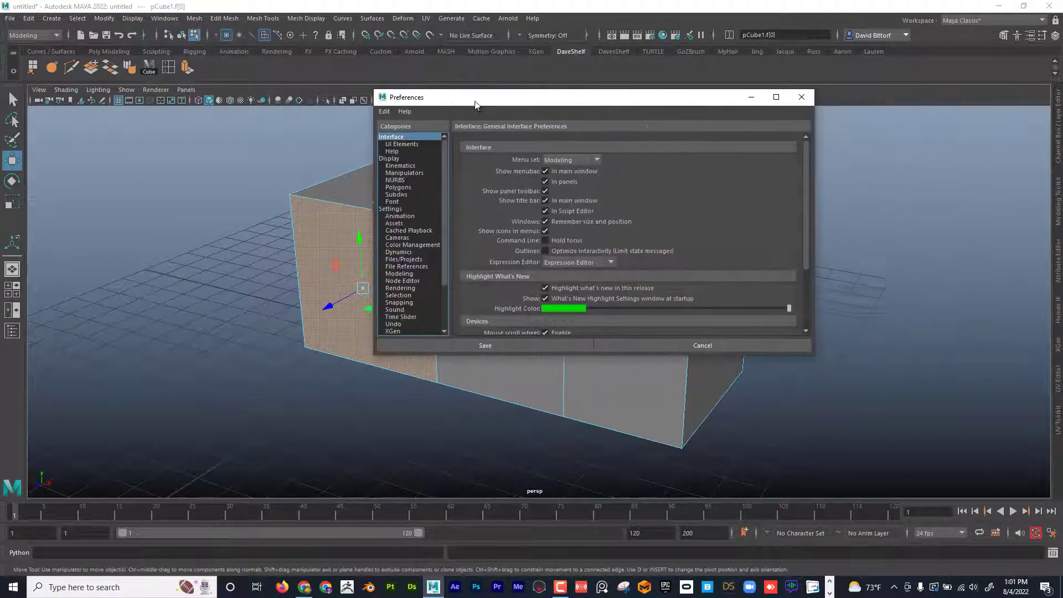
left_click(410, 296)
scroll(562, 295, "down", 5)
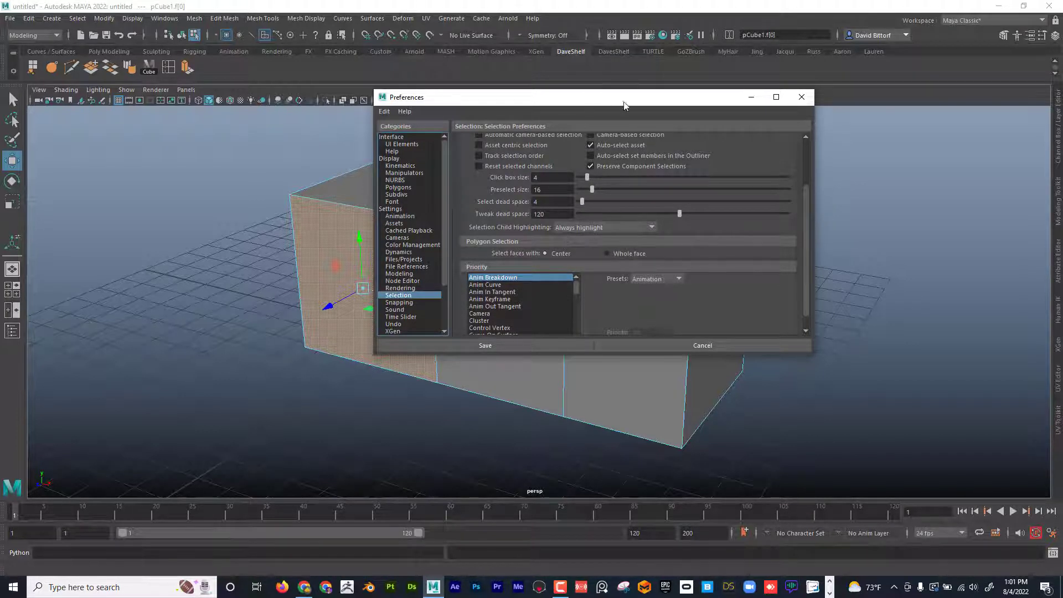
left_click_drag(655, 104, 846, 122)
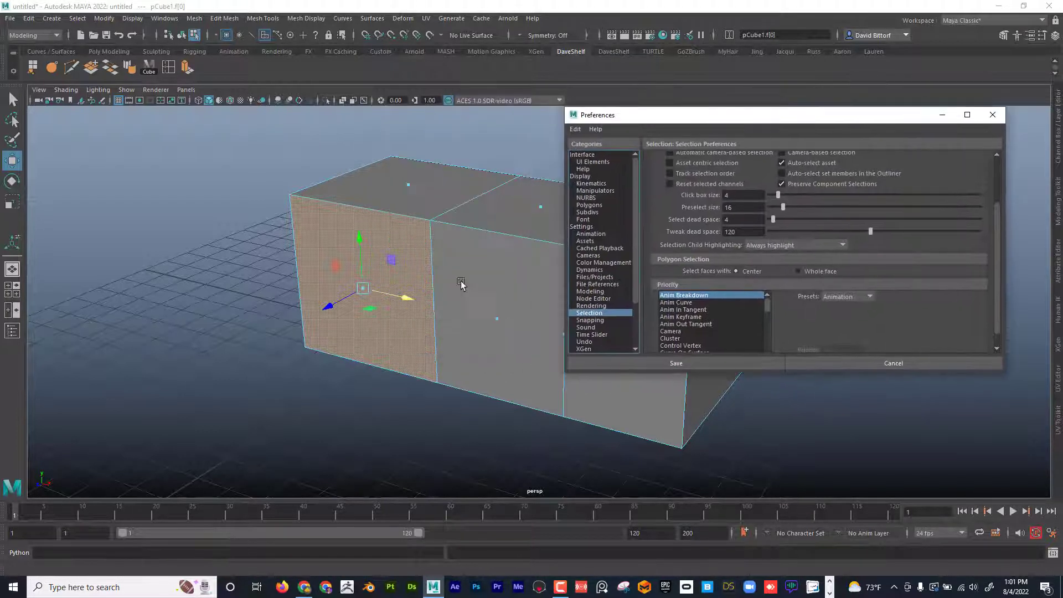
left_click(798, 271)
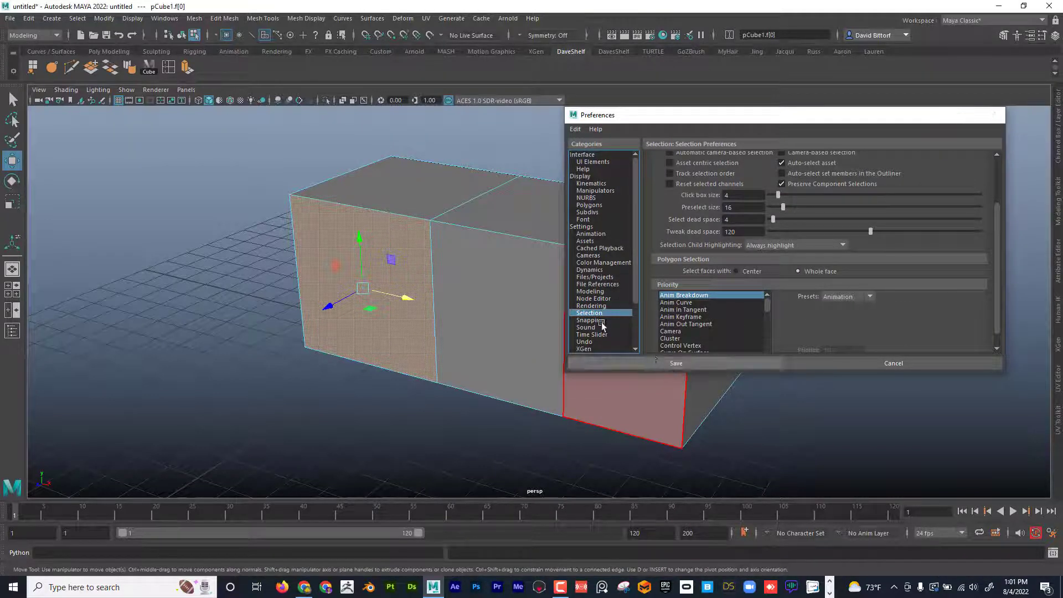
left_click(676, 363)
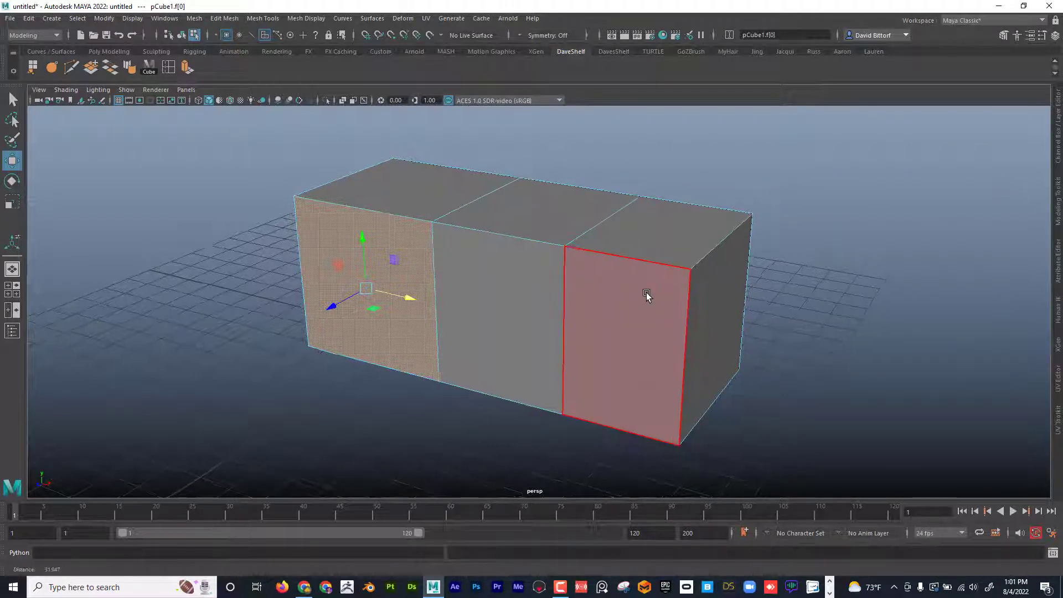
Step: Extrude the box's left end face outward about 3.679 units into a fourth block
left_click_drag(647, 296, 696, 487, "alt")
left_click_drag(629, 297, 687, 296)
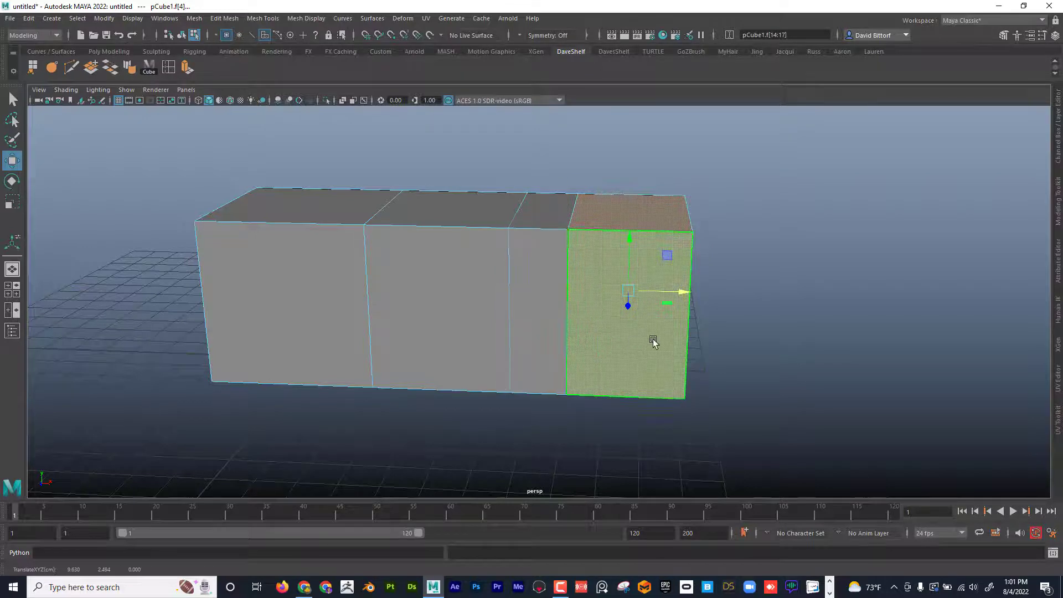
left_click_drag(643, 340, 575, 330, "alt")
left_click(285, 280)
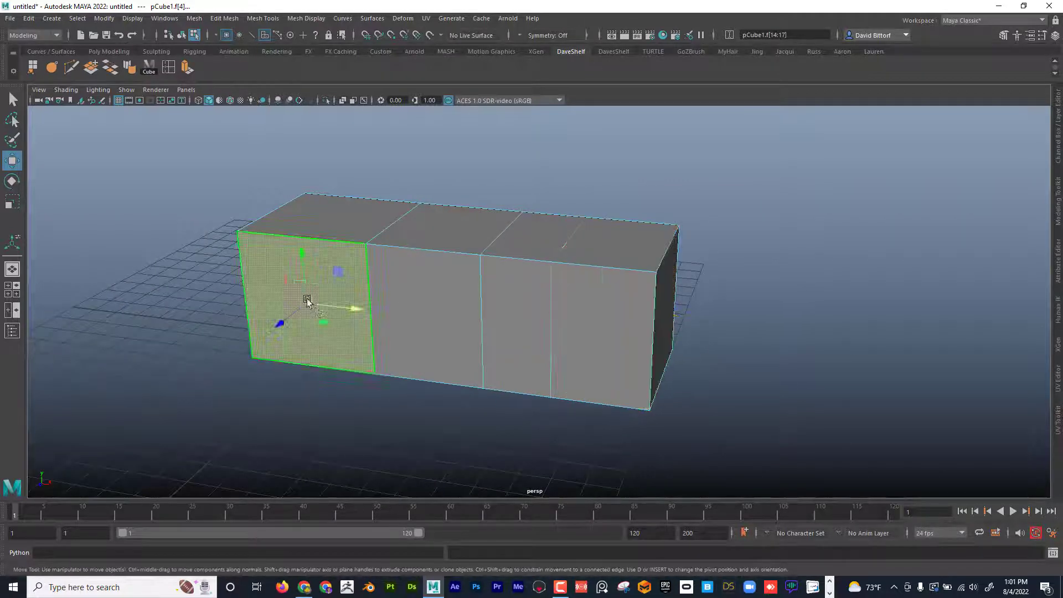
left_click_drag(316, 310, 354, 282, "alt")
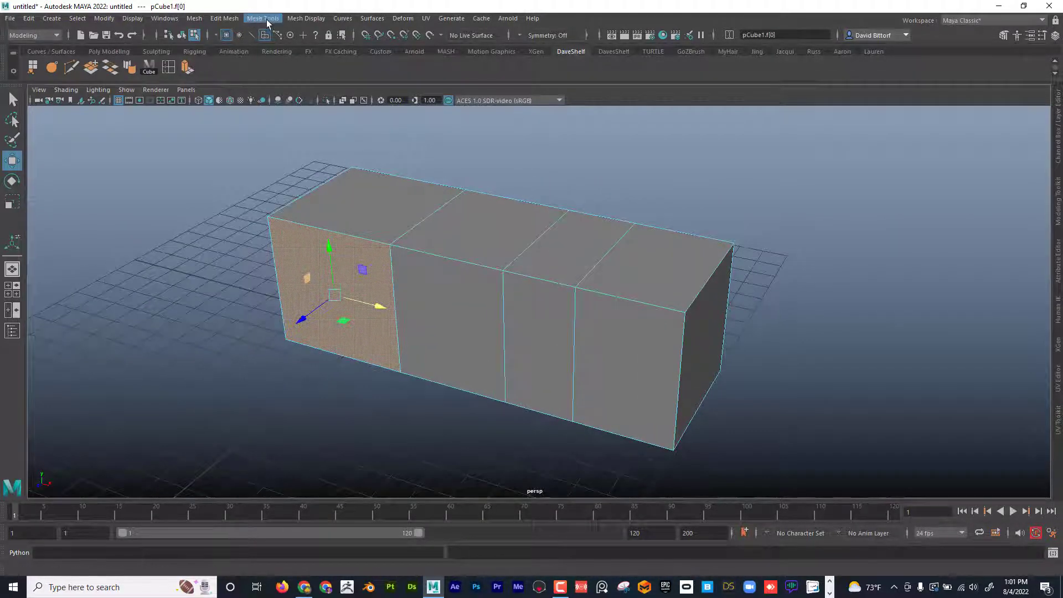
left_click(224, 18)
left_click(251, 119)
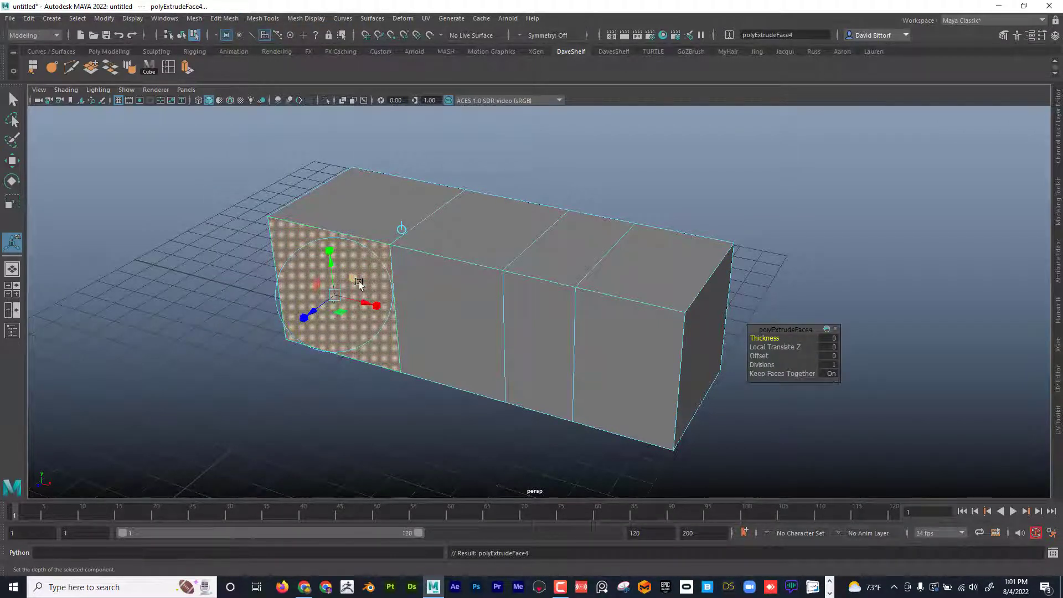
left_click_drag(318, 311, 233, 363)
right_click_drag(351, 249, 391, 249, "alt")
left_click(164, 19)
Step: Set Preferences 'Select faces with' to Center and save
mouse_move(241, 124)
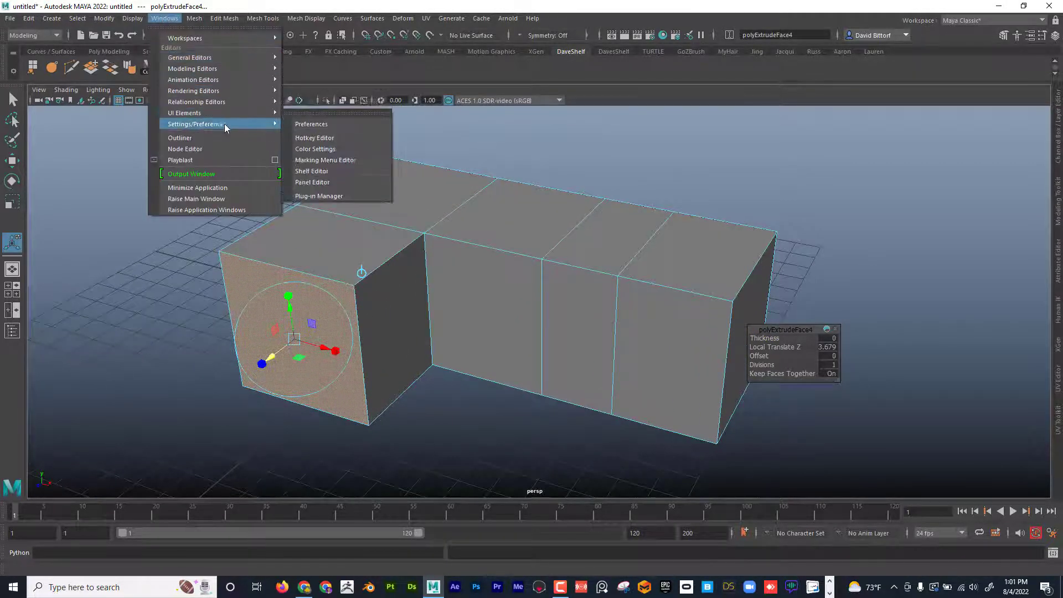
left_click(311, 123)
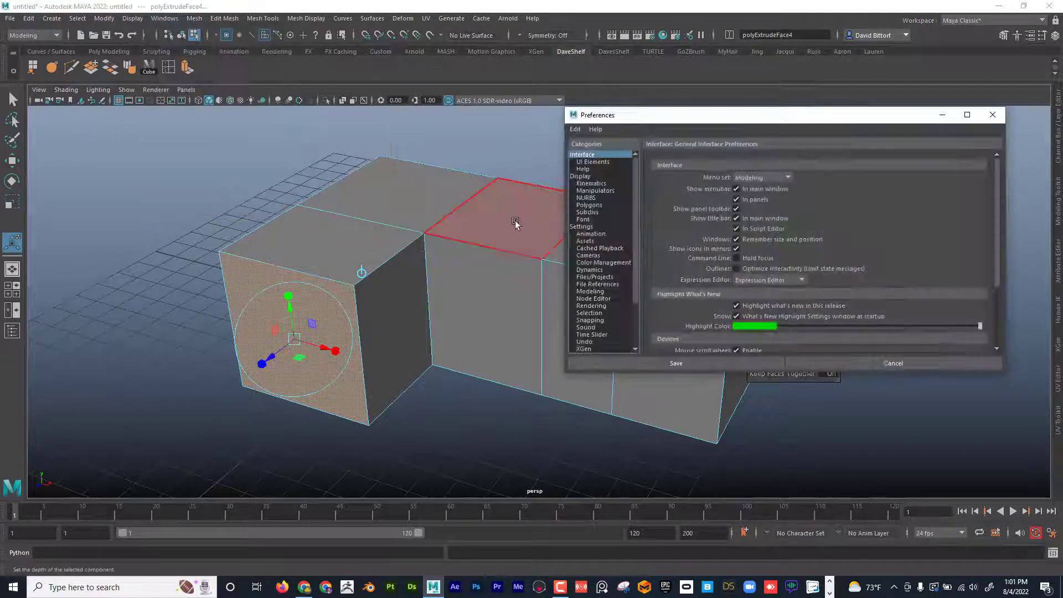
left_click(590, 313)
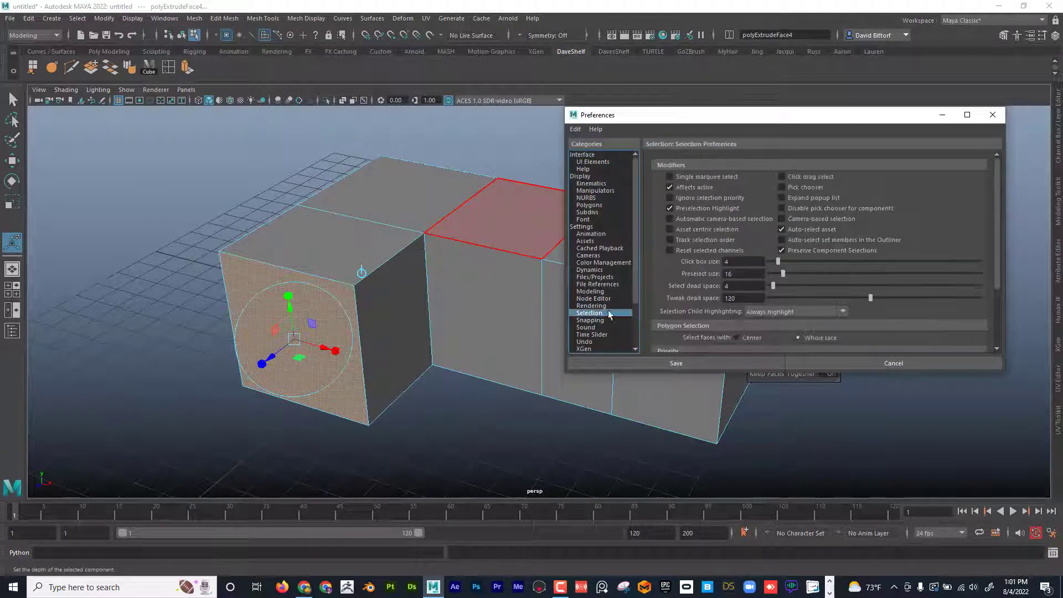
left_click(737, 338)
left_click(732, 362)
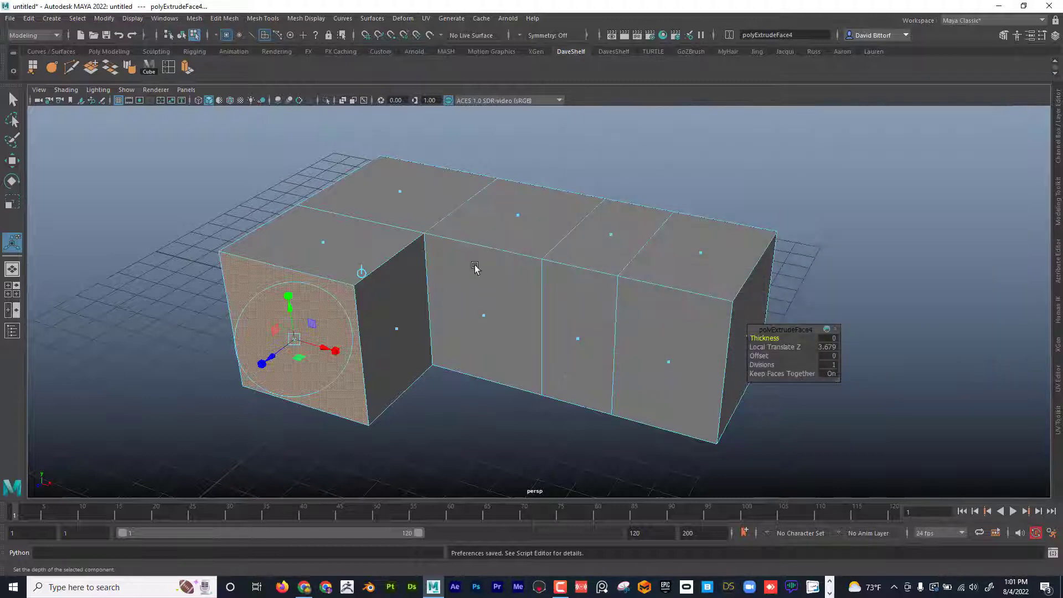
Step: Build a three-block tower on the left end by extruding the end and top faces
mouse_move(474, 267)
middle_mouse_down("alt")
mouse_move(403, 261)
mouse_move(418, 278)
mouse_move(484, 266)
middle_mouse_up("alt")
left_click(226, 19)
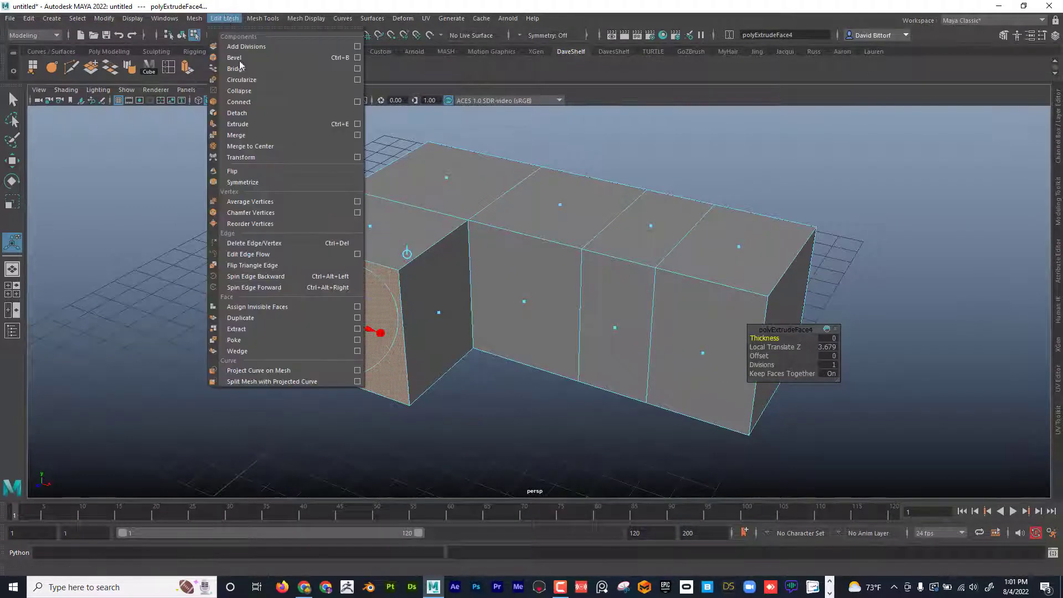
left_click(254, 124)
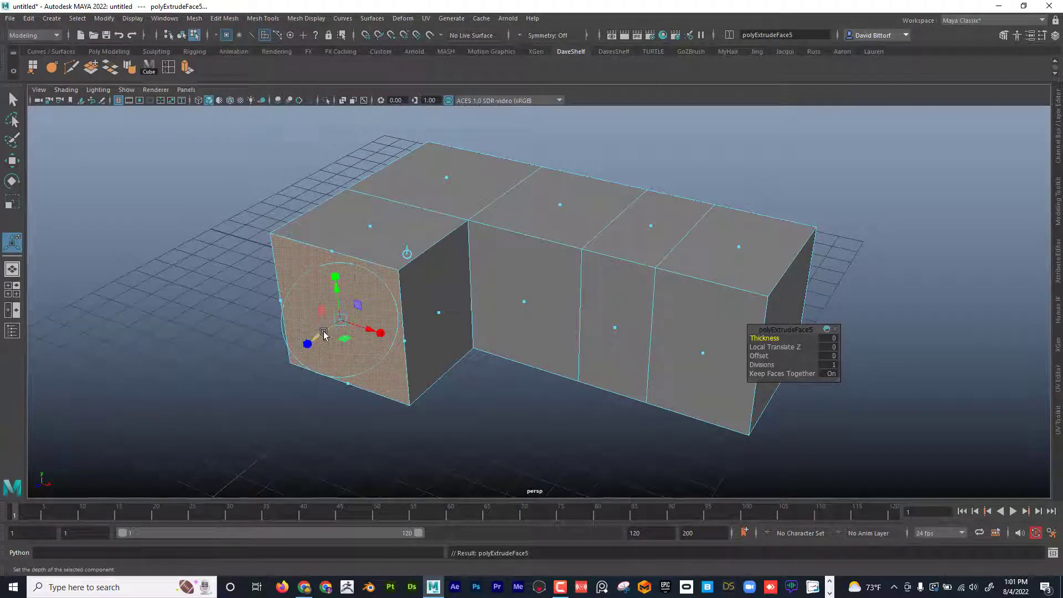
left_click_drag(323, 334, 226, 391)
left_click_drag(340, 290, 320, 268, "alt")
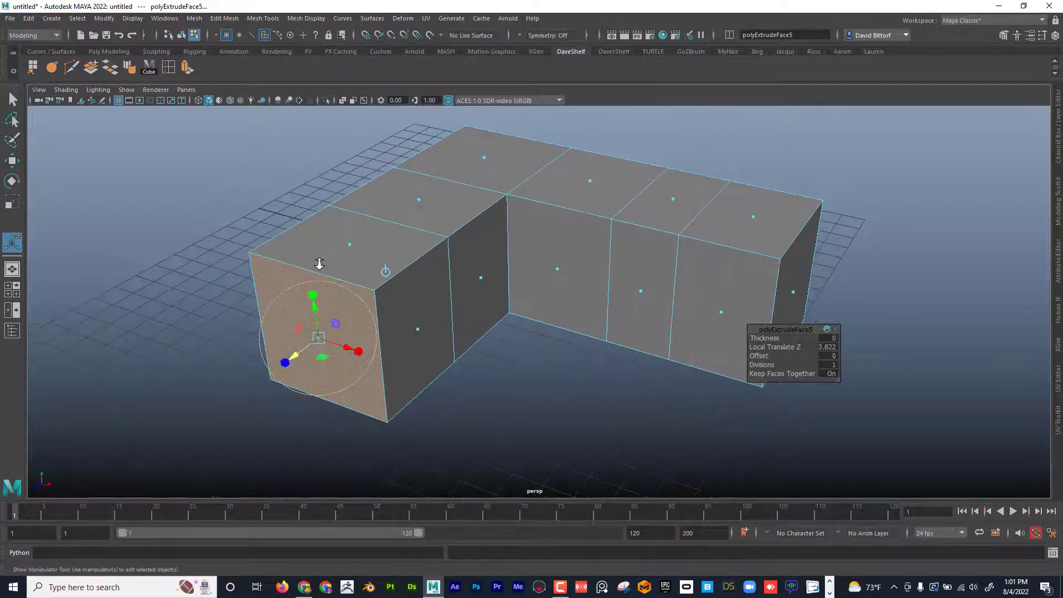
key("ctrl+e")
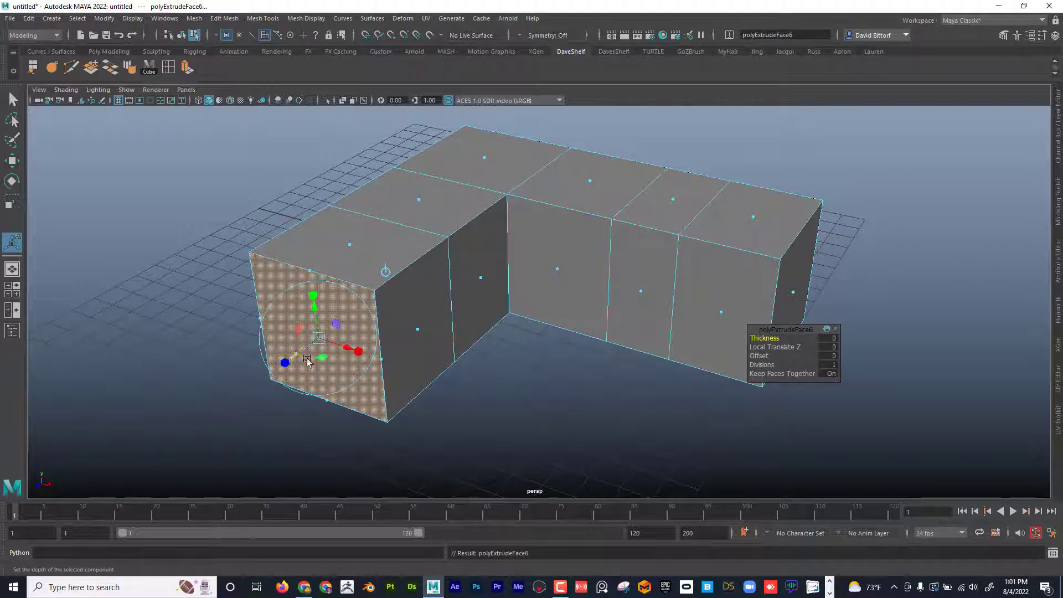
left_click_drag(299, 353, 311, 143)
left_click(268, 302)
key("ctrl+e")
key("ctrl+e")
Step: Extrude a middle-row top face upward into a raised block
scroll(456, 235, "down", 1)
scroll(456, 235, "down", 2)
left_click(571, 235)
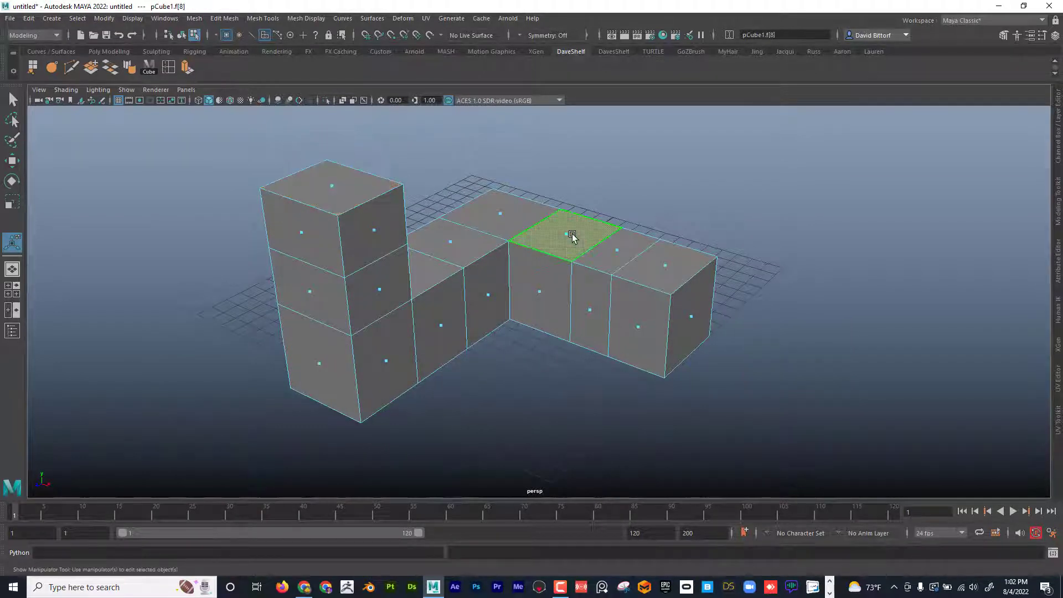
key("ctrl+e")
left_click_drag(566, 204, 569, 133)
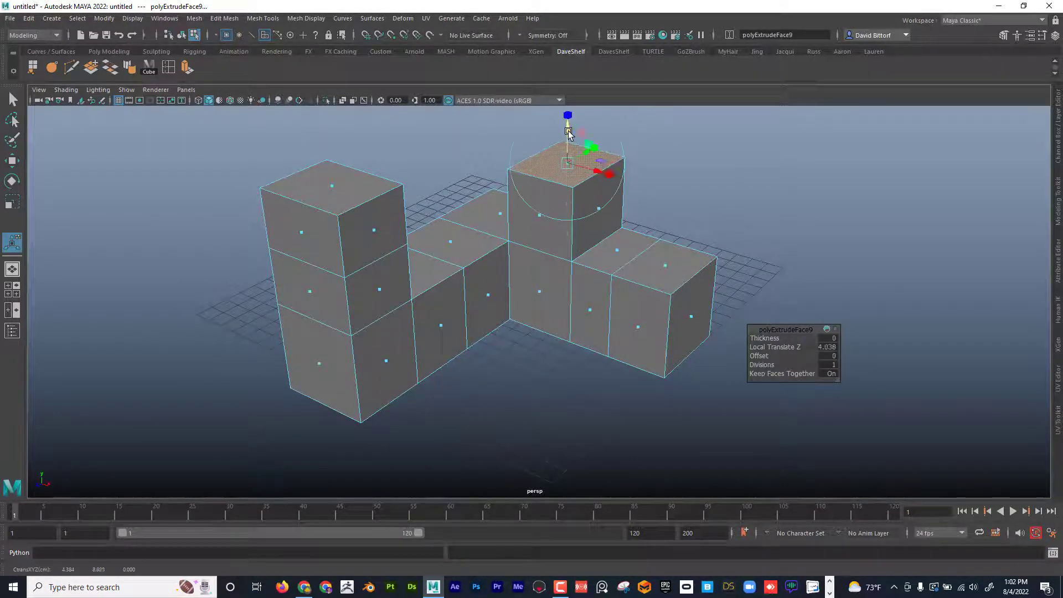
Step: Extrude the right end's side face out 5.866 units into a longer arm
left_click(689, 313)
key("ctrl+e")
left_click_drag(775, 348, 949, 283)
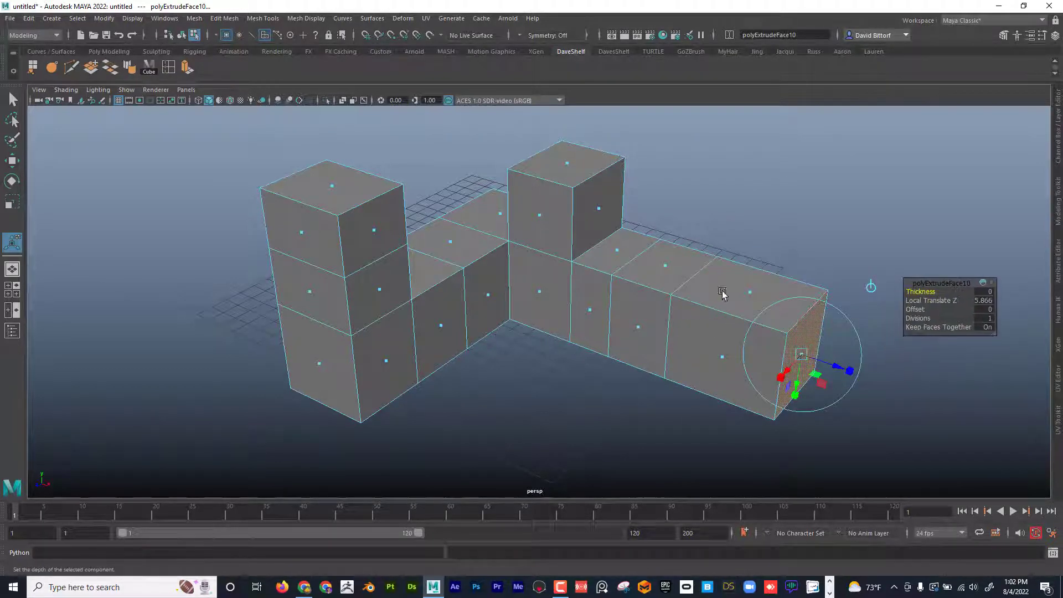
middle_click_drag(719, 292, 613, 236, "alt")
scroll(613, 236, "up", 3)
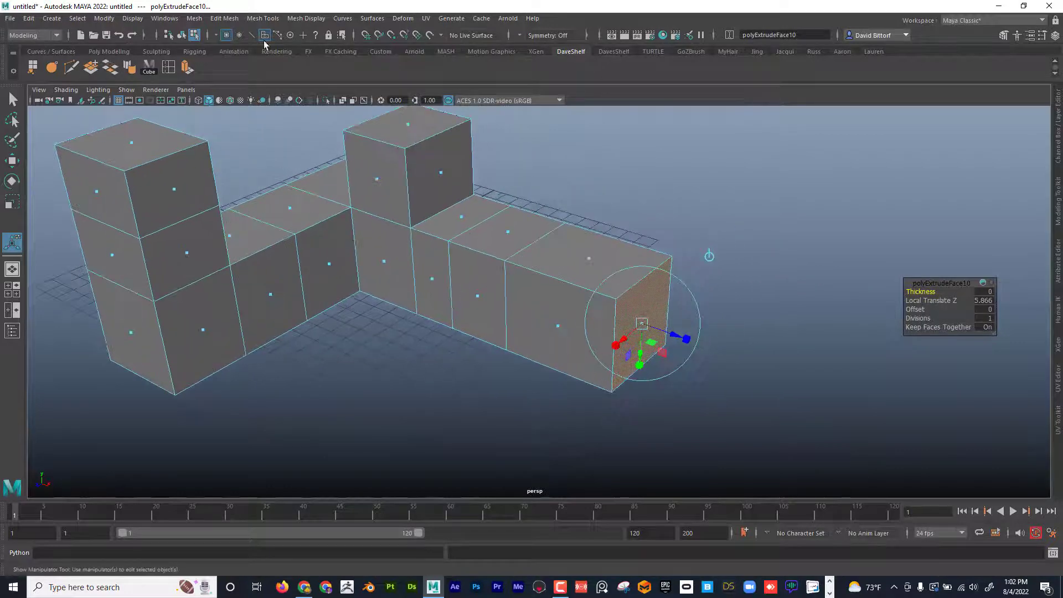
Step: Extrude the arm's end face out another 3.749-unit block
left_click(230, 19)
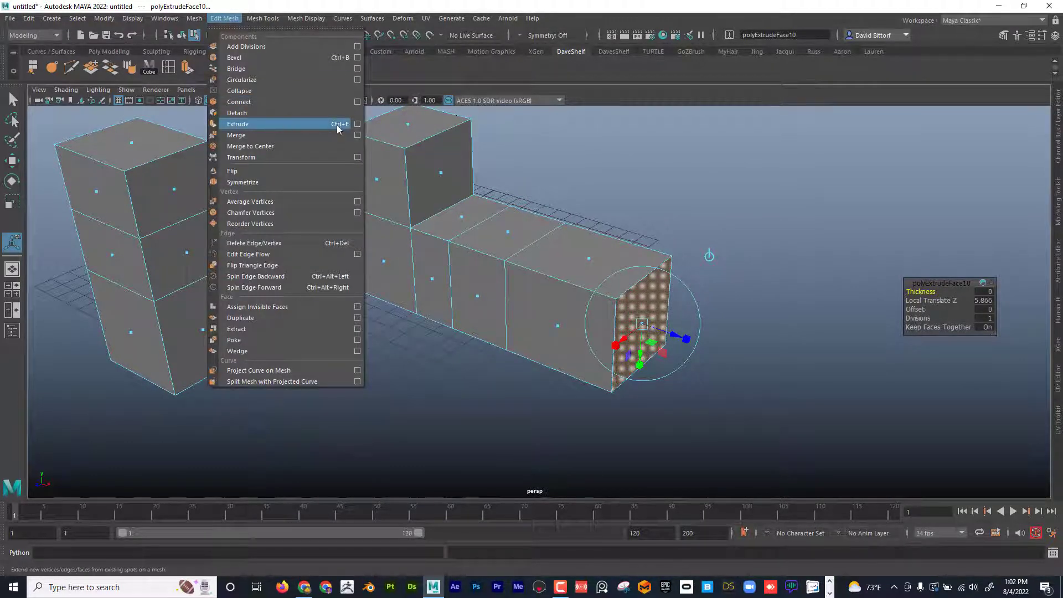
left_click(778, 377)
left_click(639, 329)
left_click_drag(639, 329, 763, 346, "alt")
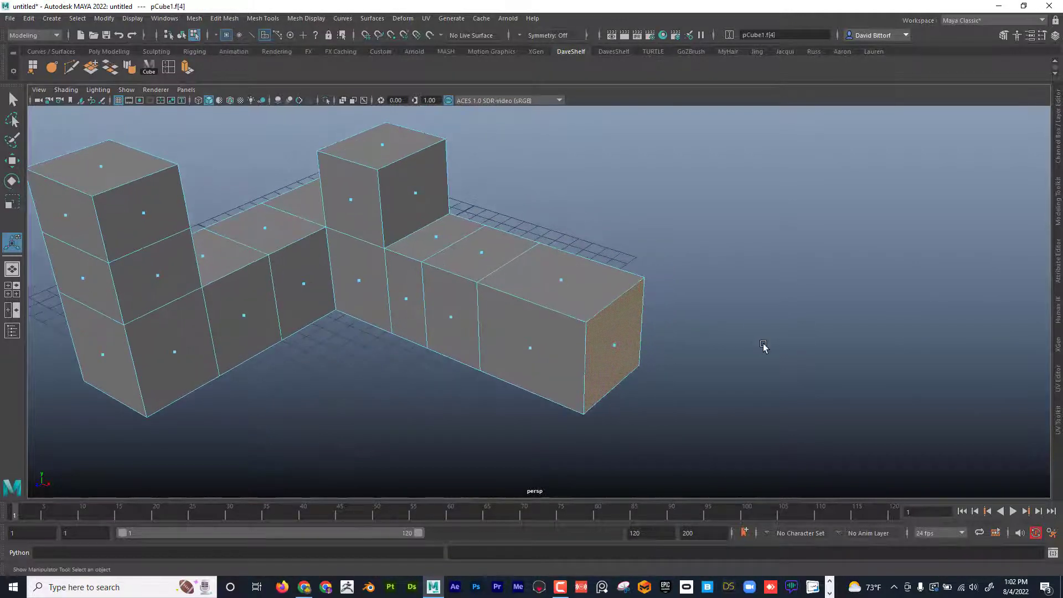
key("ctrl+e")
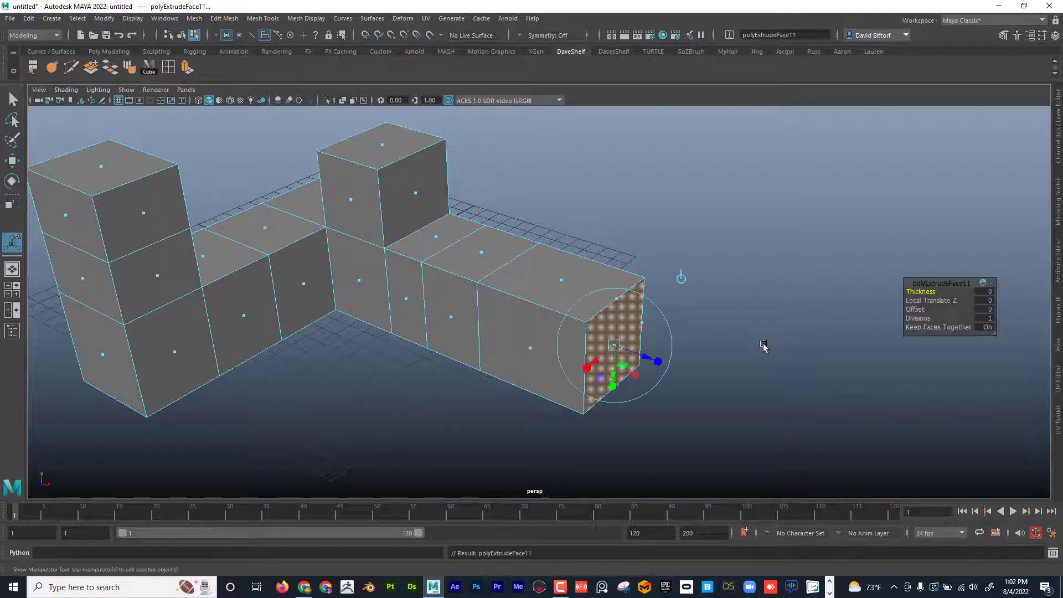
left_click_drag(652, 360, 730, 384)
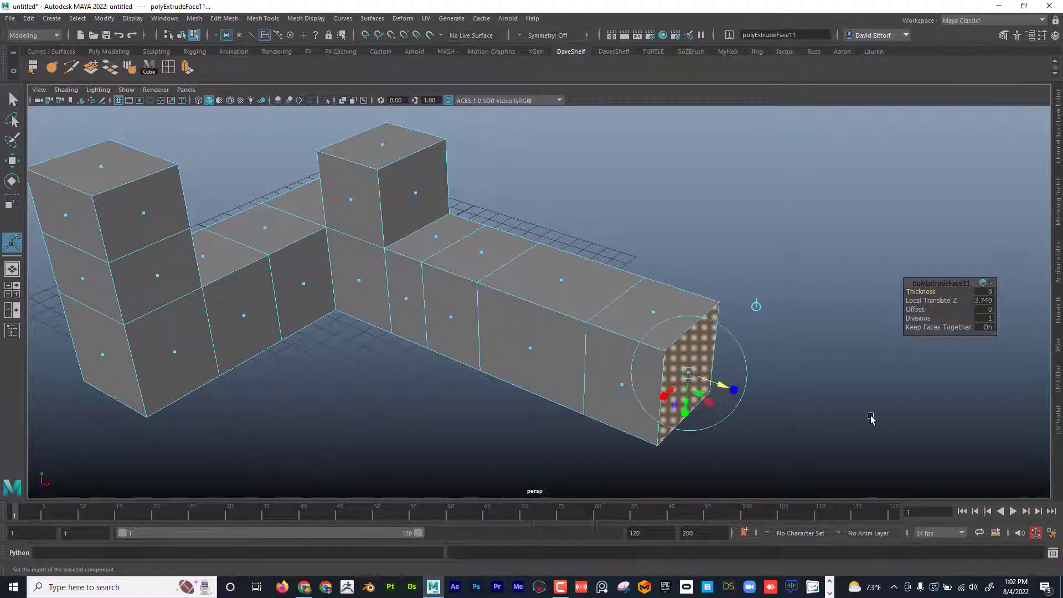
Step: Raise a top face near the arm's end 3.793 units into a new block
left_click(562, 278)
key("ctrl+e")
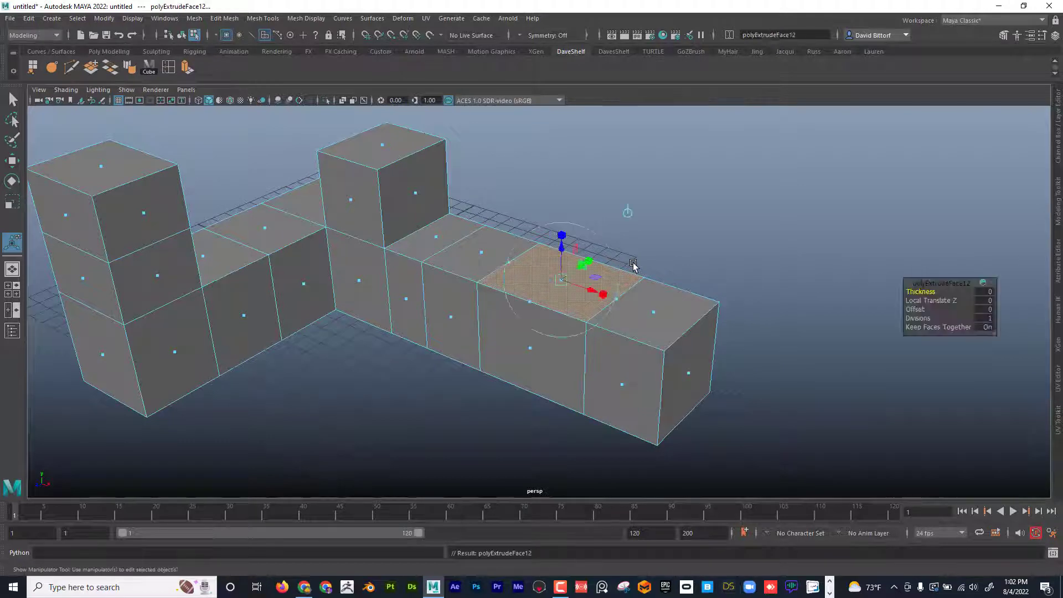
middle_click_drag(634, 265, 694, 225)
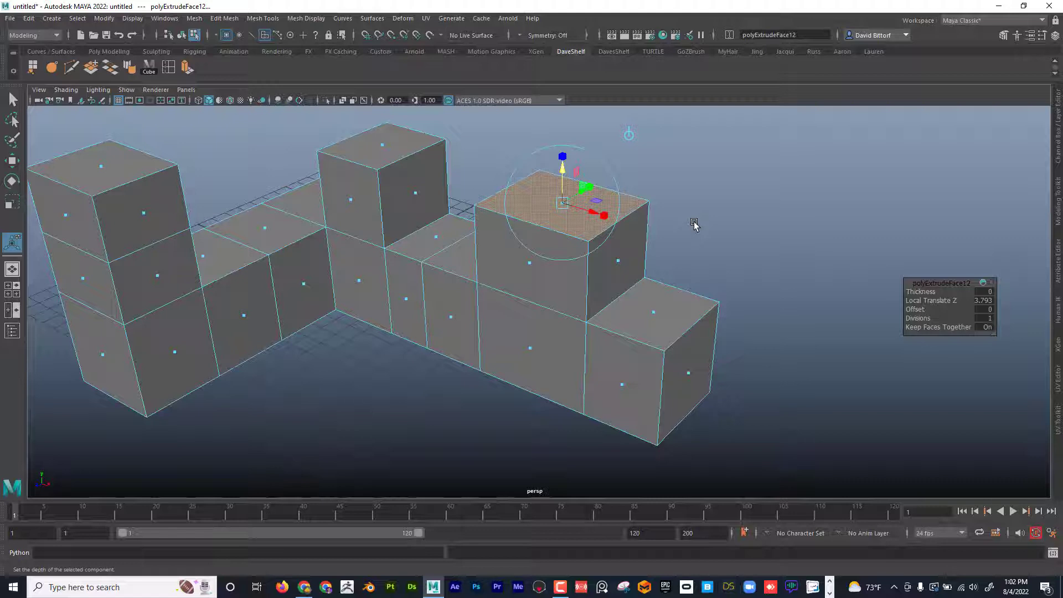
Step: Adjust the right tower's top face and extrude it slightly upward
middle_click_drag(551, 205, 548, 227, "alt")
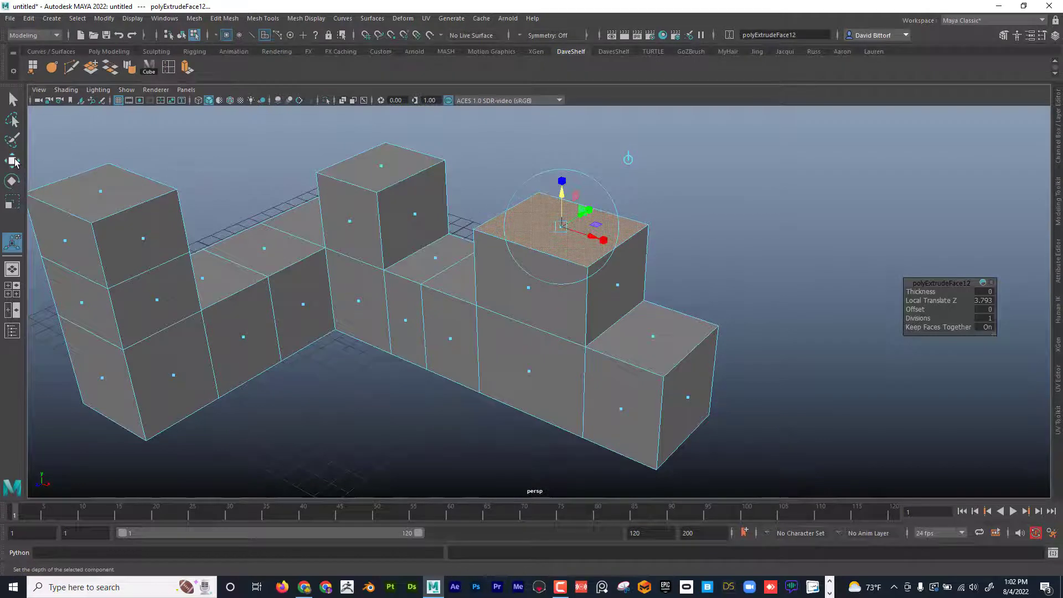
left_click(13, 161)
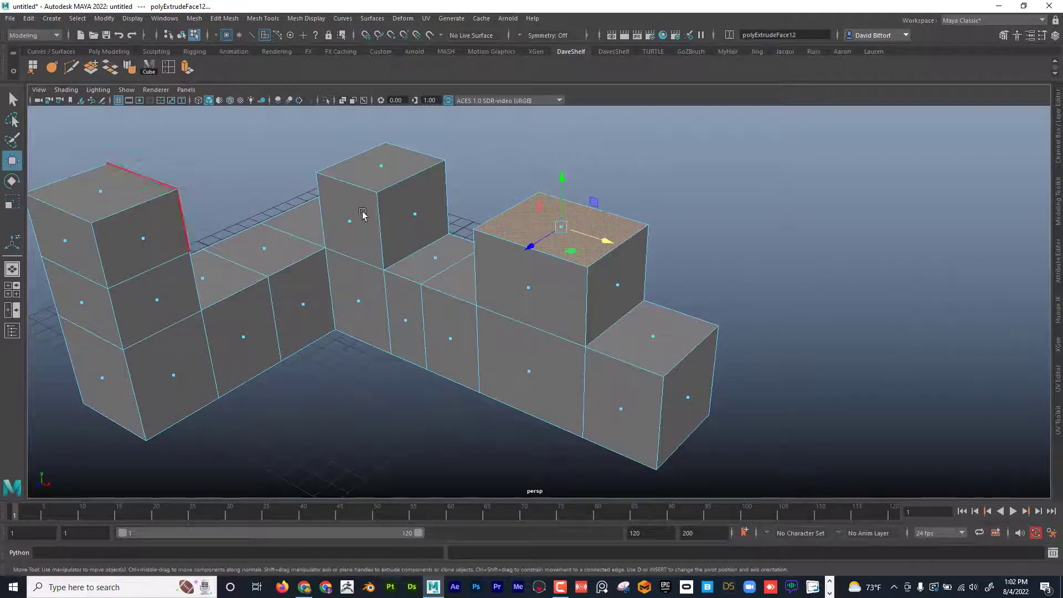
left_click(390, 169)
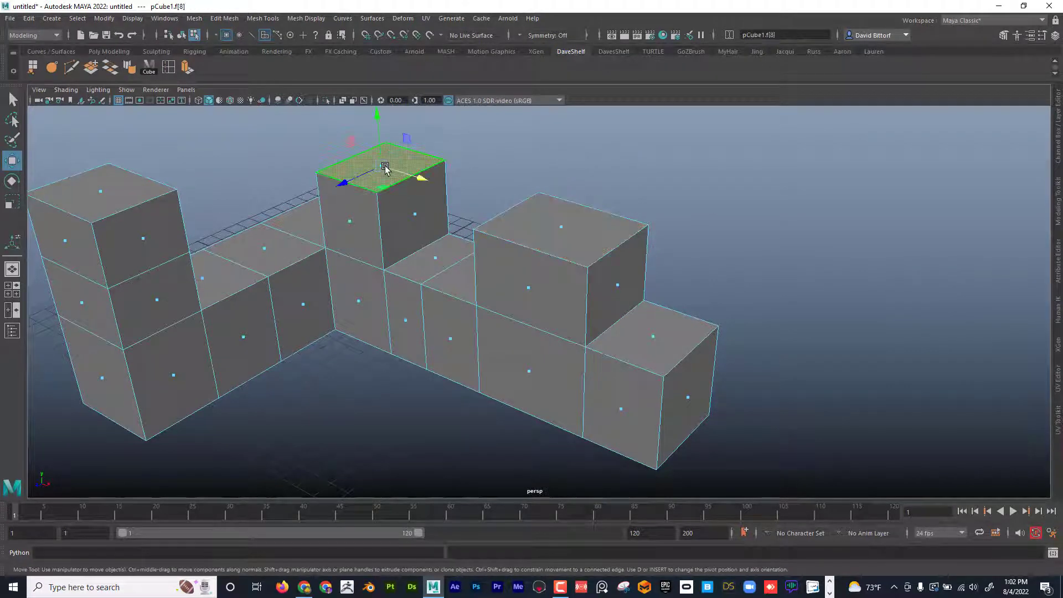
left_click(560, 228)
mouse_move(560, 228)
left_mouse_down()
mouse_move(559, 186)
mouse_move(565, 214)
left_mouse_up()
middle_click_drag(587, 216, 665, 260, "alt")
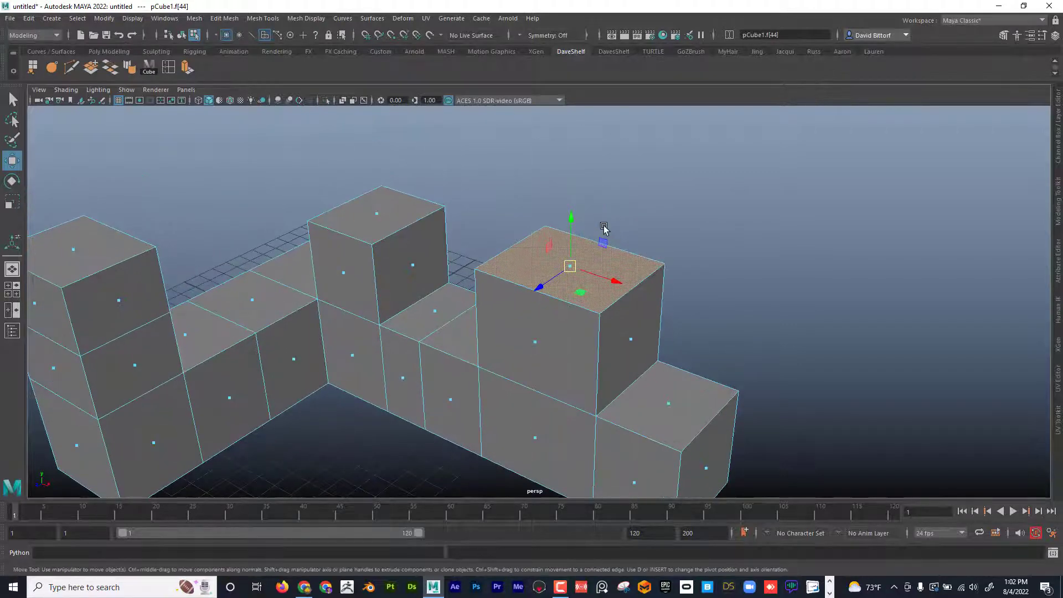
left_click_drag(570, 246, 571, 149, "shift")
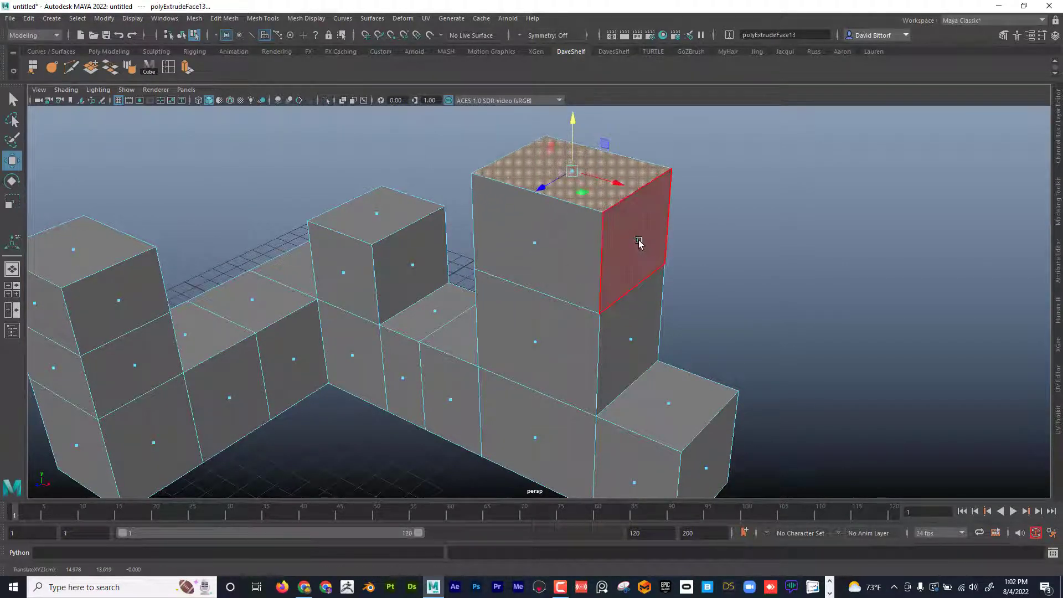
Step: Extrude the tower's right side face outward into a two-block overhanging arm
left_click(639, 243)
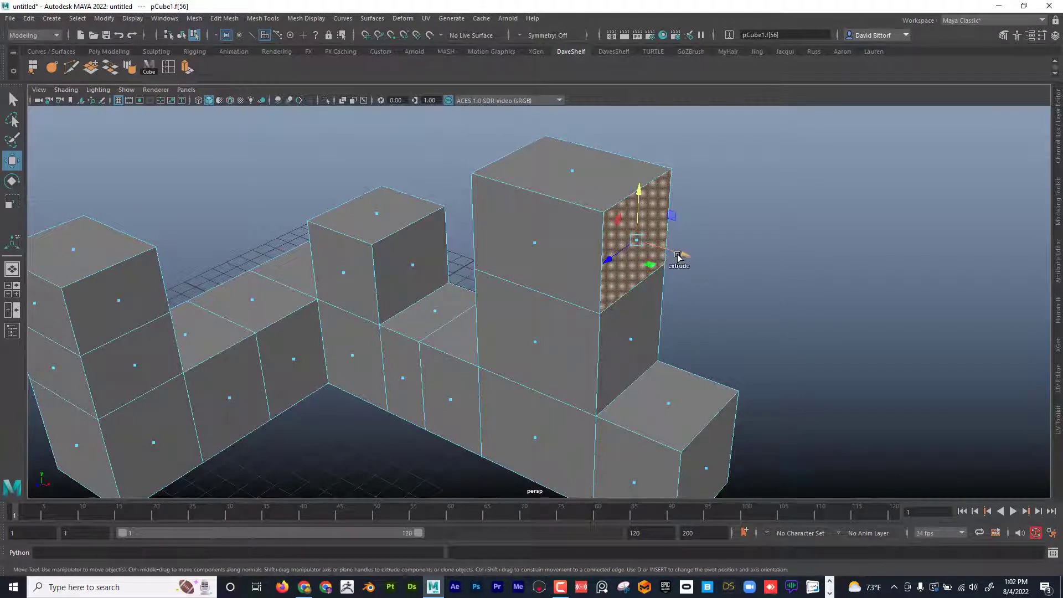
left_click_drag(681, 256, 921, 330, "shift")
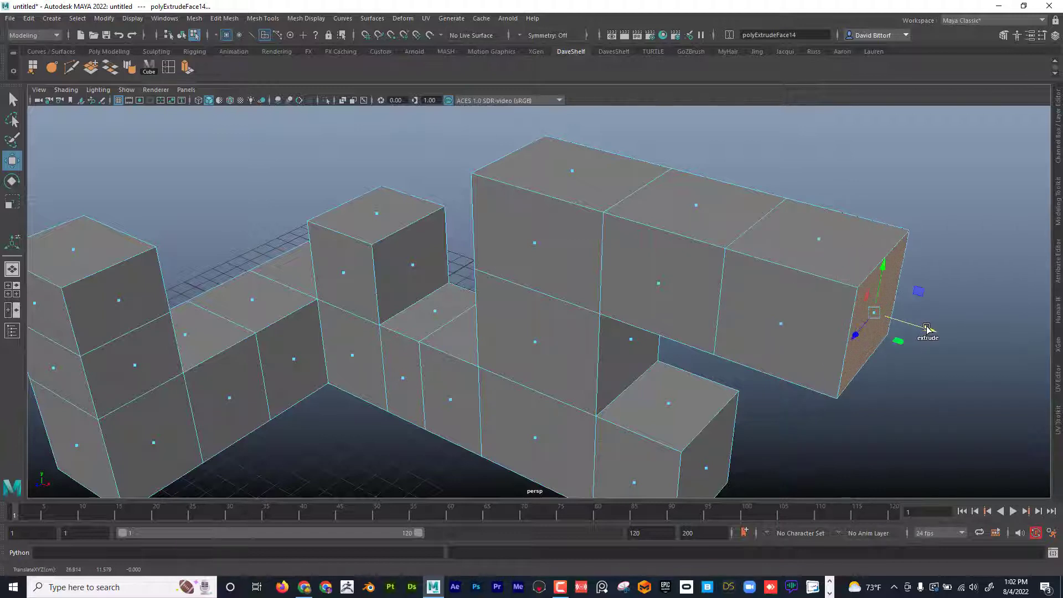
right_click_drag(926, 330, 692, 310, "alt")
left_click_drag(692, 310, 537, 294, "alt")
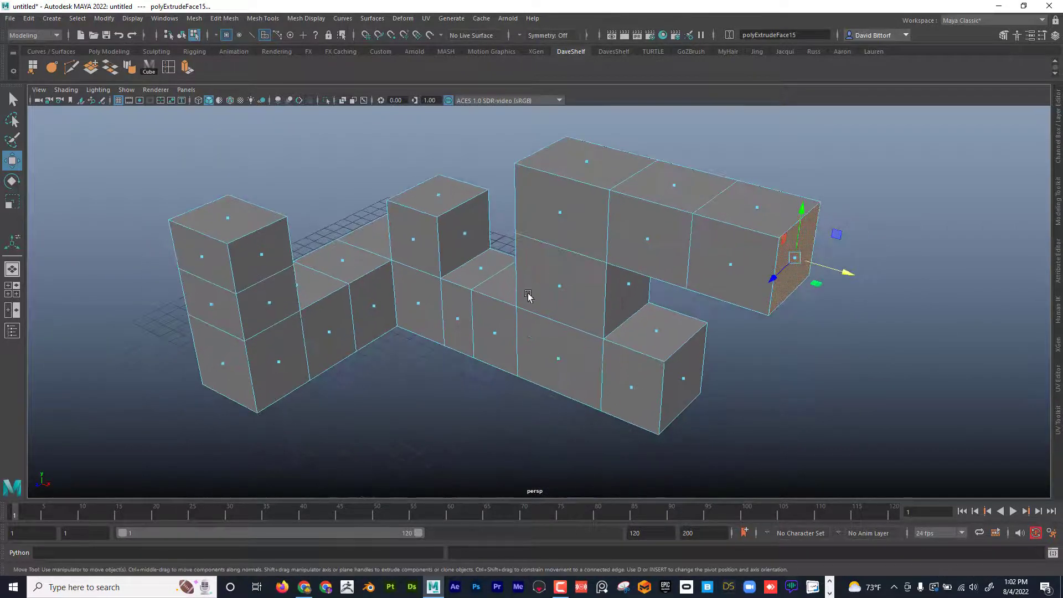
Step: Try extruding three stacked faces, undo it, and select a top face on the right arm
left_click(556, 360)
left_click(560, 286, "shift")
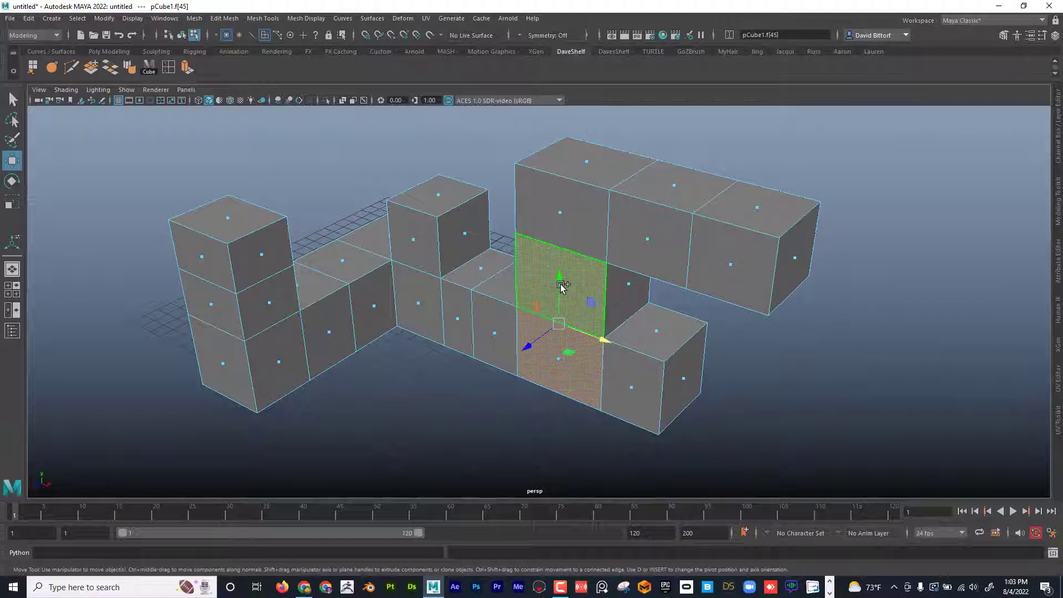
left_click(560, 223, "shift")
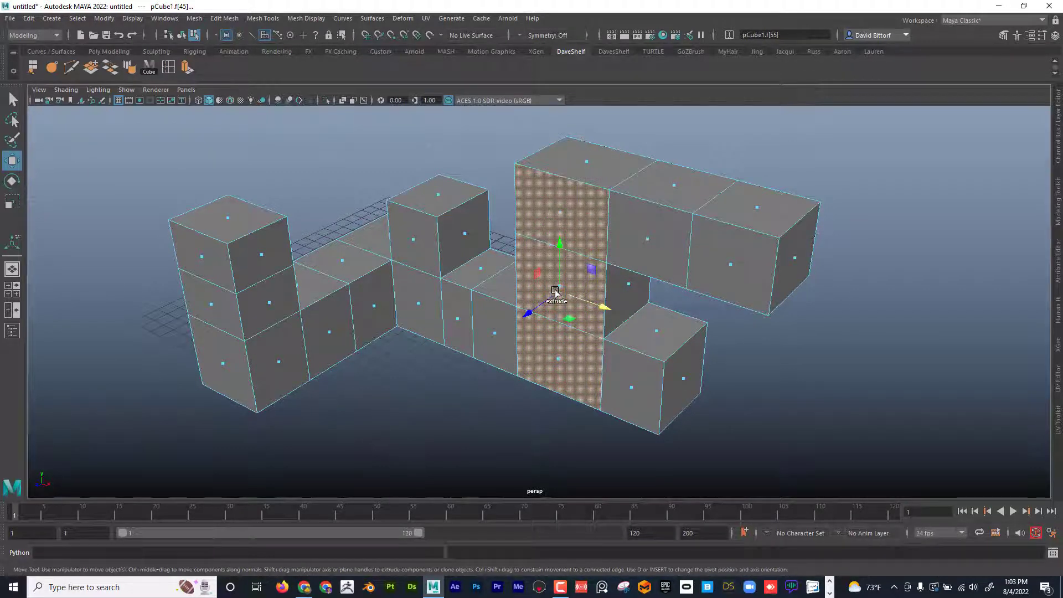
left_click_drag(556, 292, 555, 295, "shift")
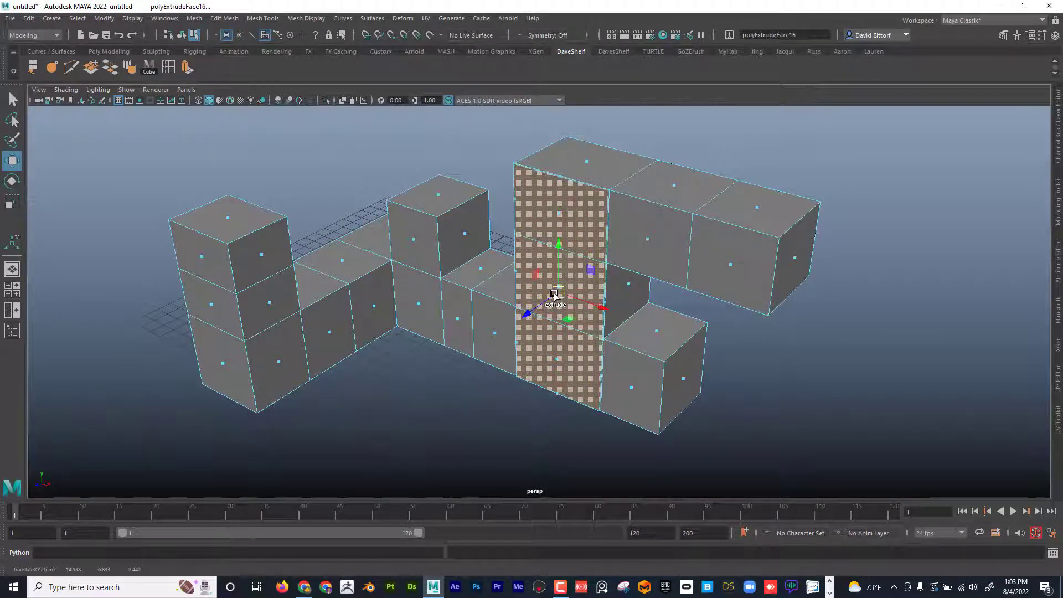
key("ctrl+z")
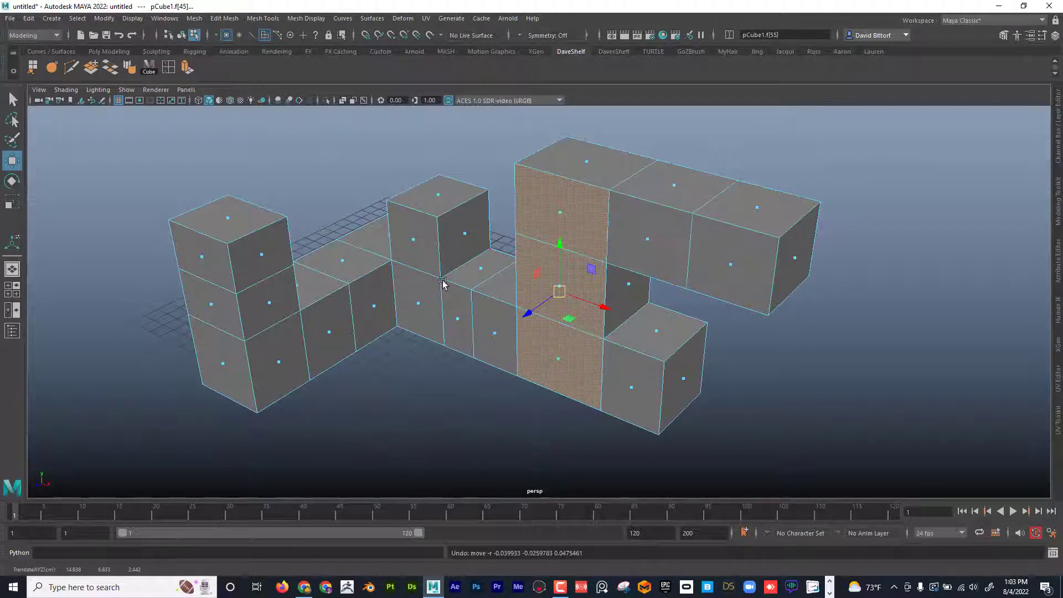
left_click_drag(427, 284, 574, 257, "alt")
left_click(653, 219)
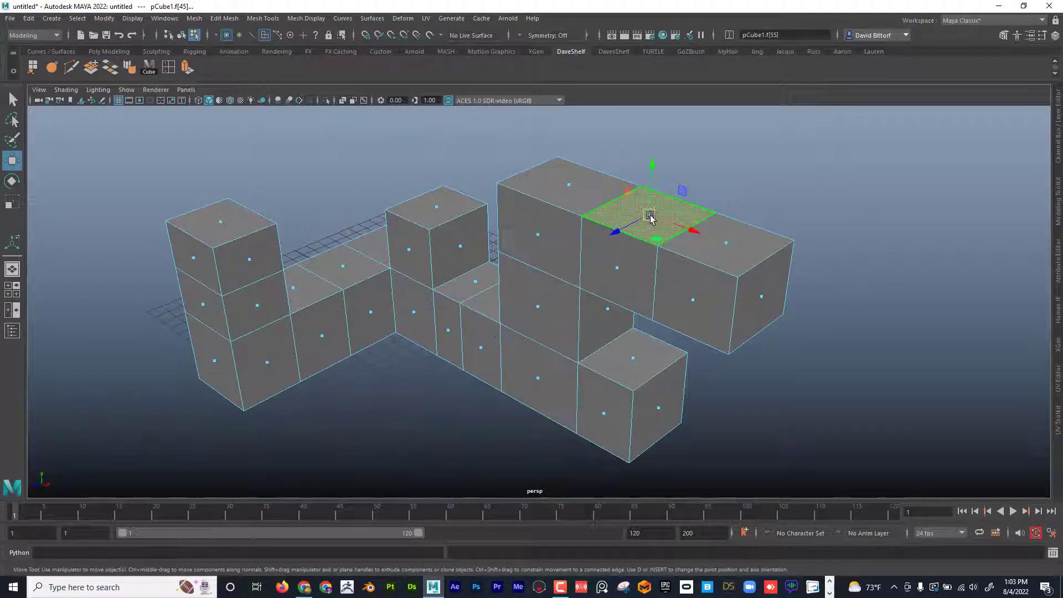
Step: Tumble the view slightly to re-angle the stepped multi-block shape
left_click_drag(653, 219, 592, 247, "alt")
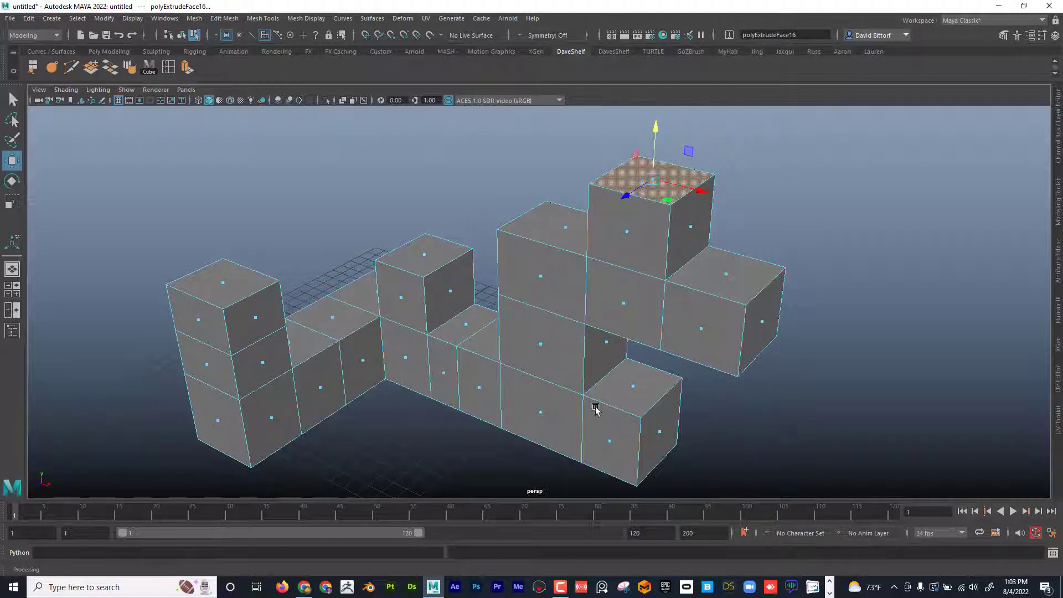
left_click_drag(622, 413, 611, 400, "alt")
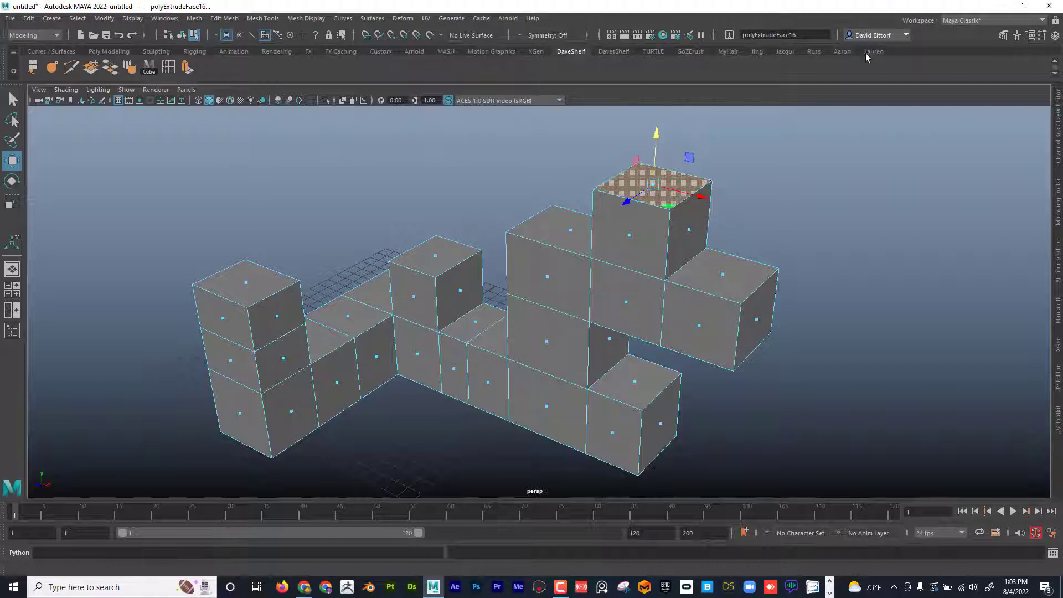
Step: Switch the shelf to the mesh editing tools and clear the selected face
left_click(609, 52)
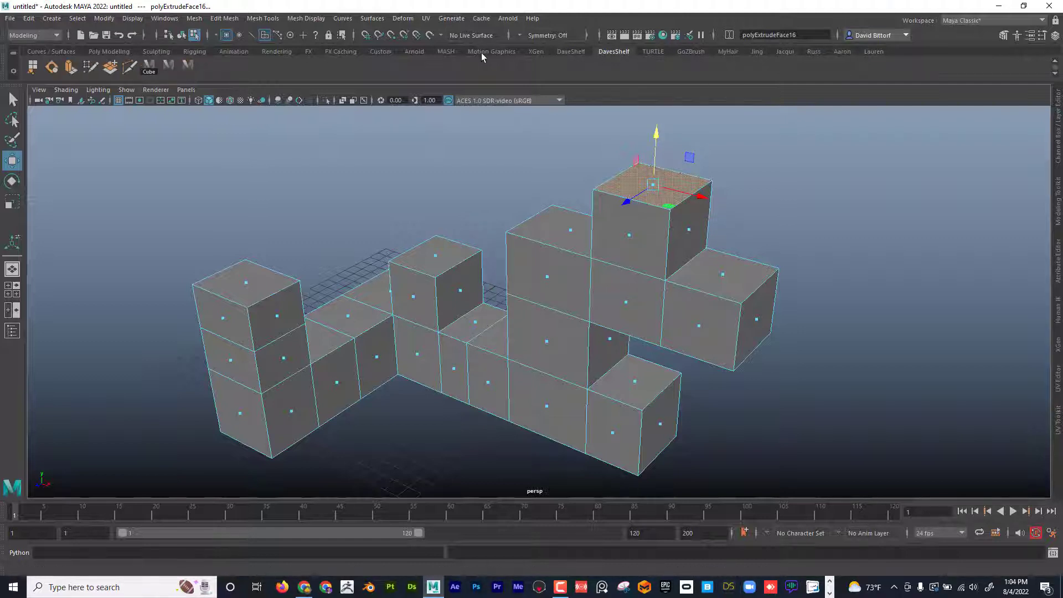
left_click(13, 70)
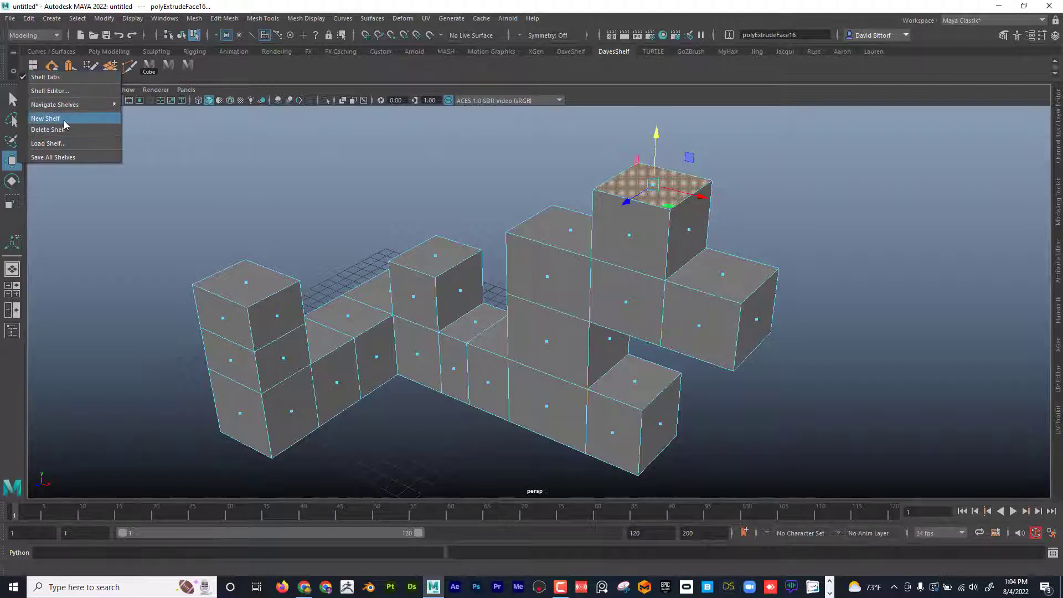
left_click(218, 19)
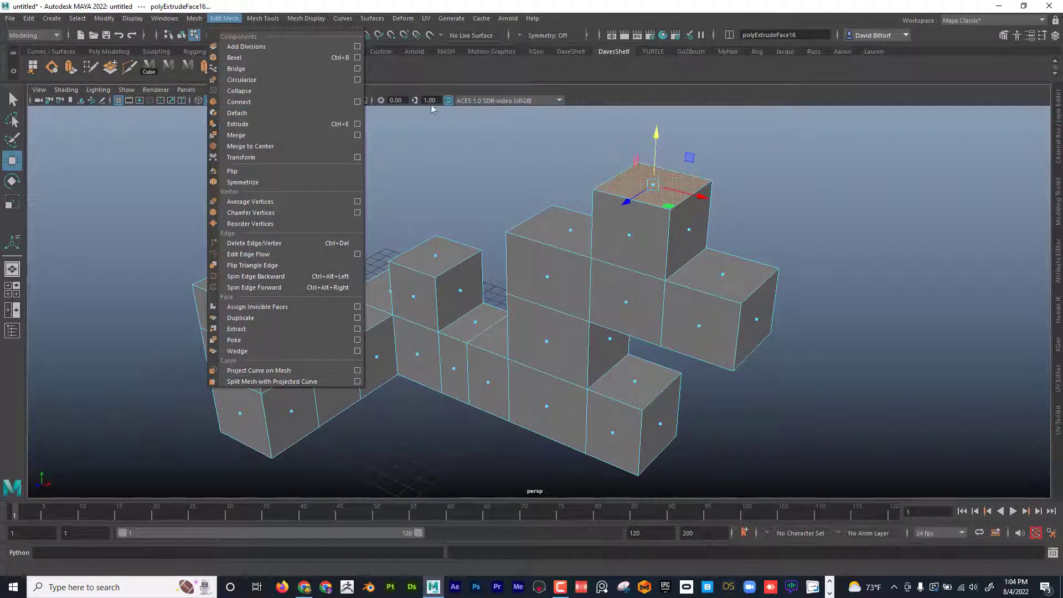
left_click(332, 183)
Step: Extrude the middle block's and left column's top faces up one block height each
left_click(437, 256)
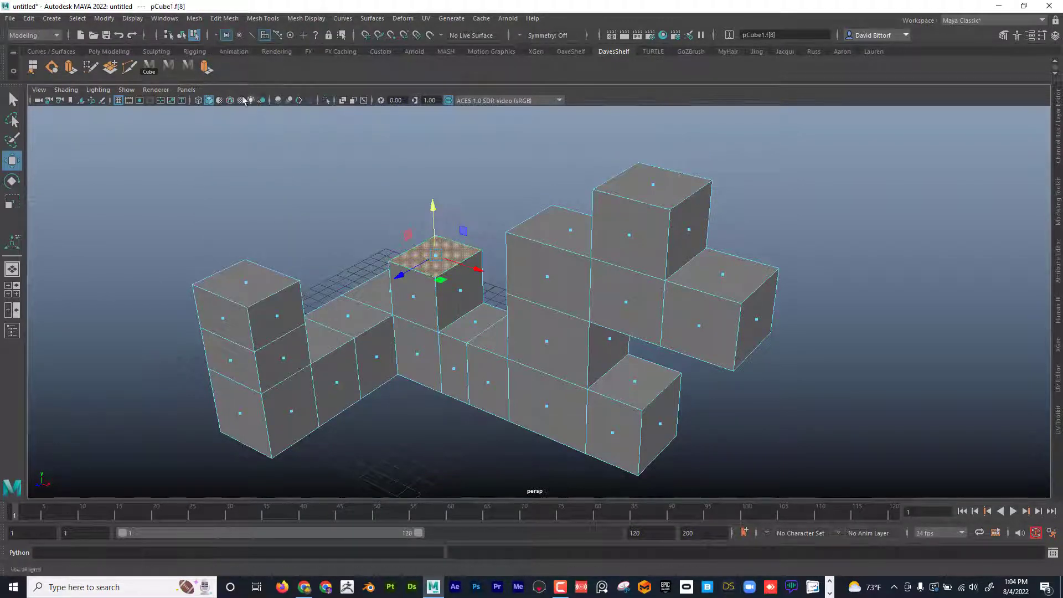
left_click(205, 67)
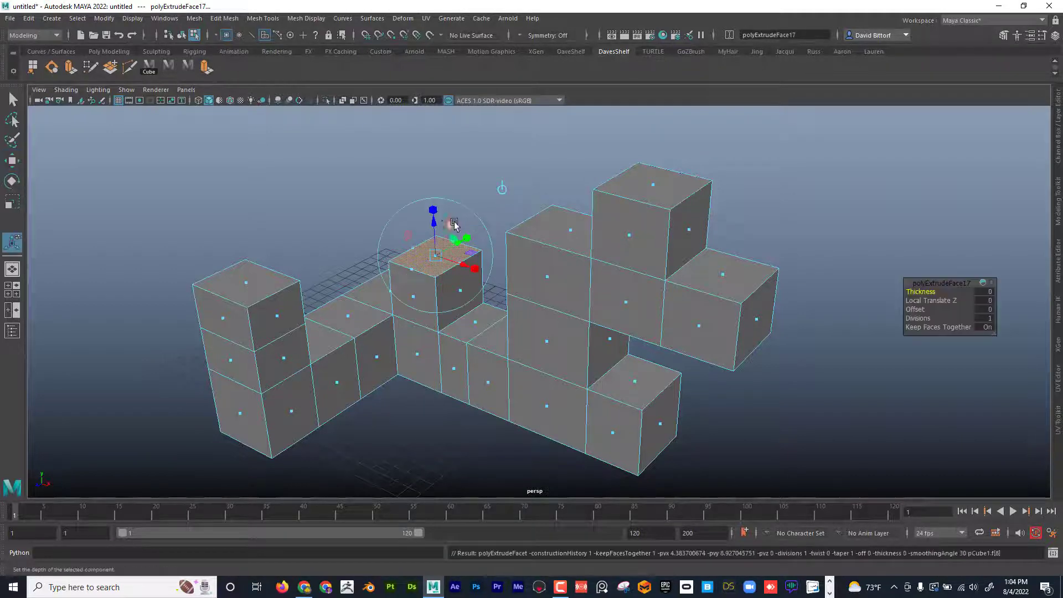
left_click_drag(435, 244, 430, 157)
left_click(237, 284)
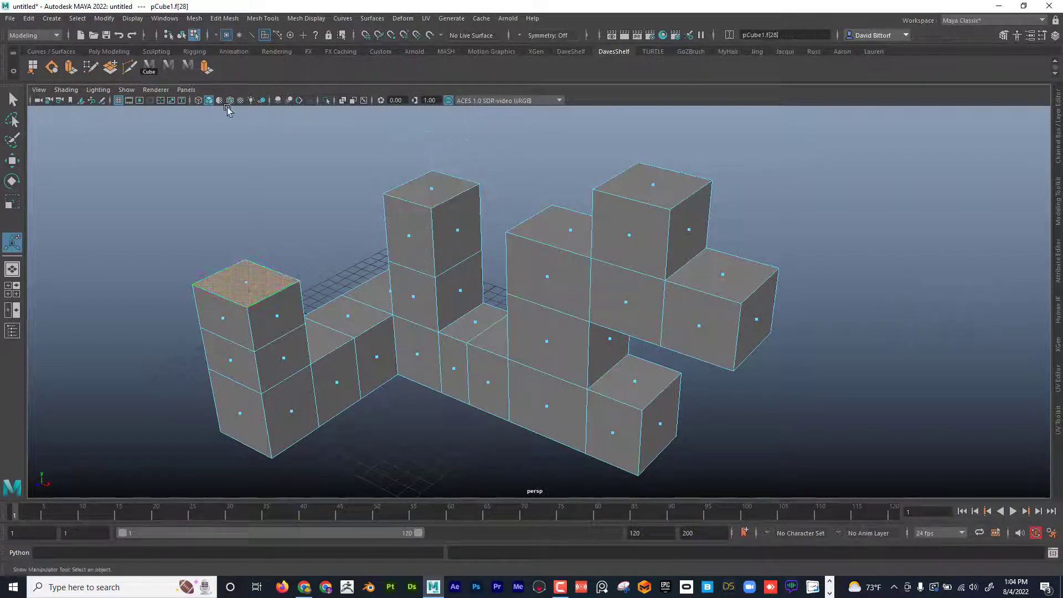
left_click(206, 67)
left_click_drag(237, 284, 455, 115)
left_click(357, 154)
left_click_drag(386, 207, 429, 176, "alt")
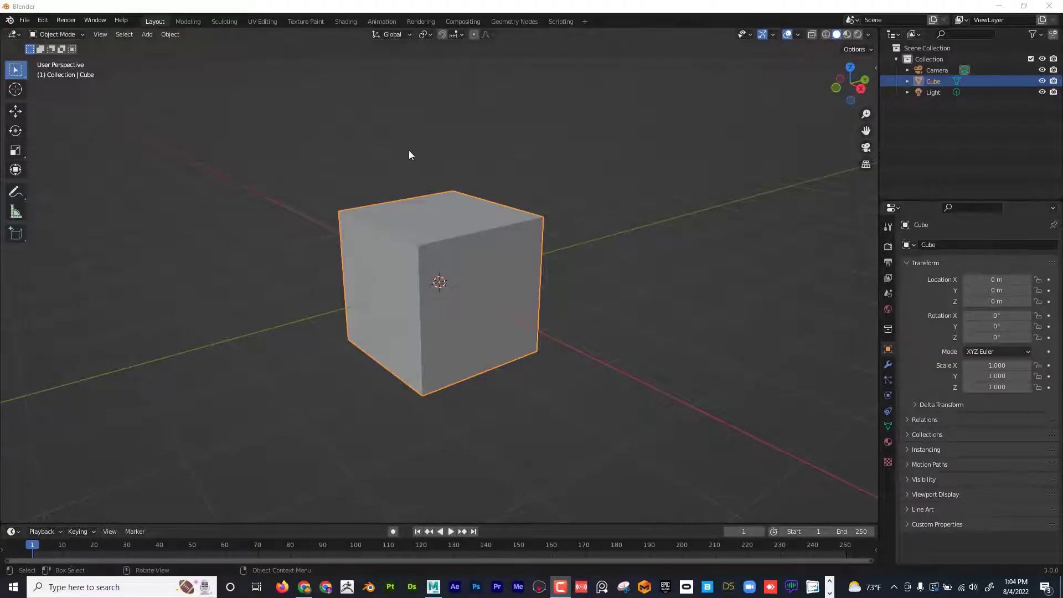
Step: Put the selected cube into Edit Mode with Face select
middle_click_drag(523, 159, 503, 150)
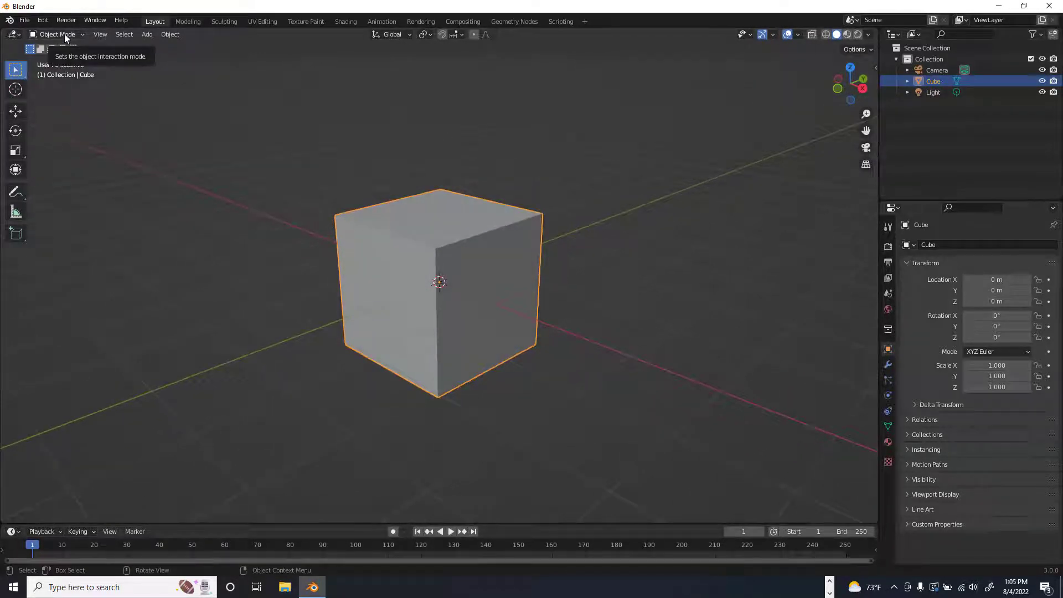
left_click(291, 162)
left_click(399, 221)
key("Tab")
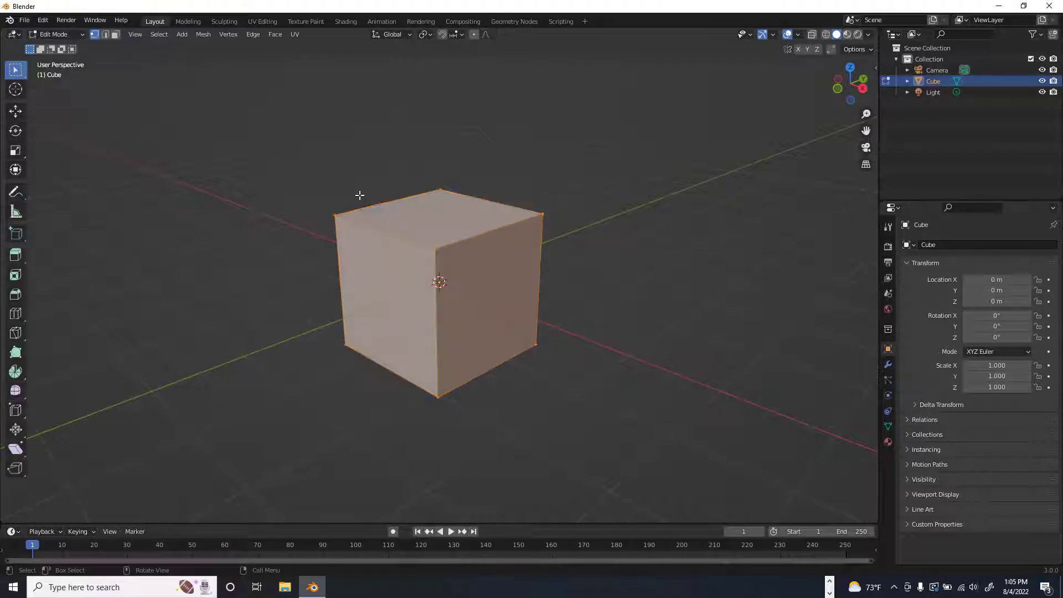
left_click(116, 35)
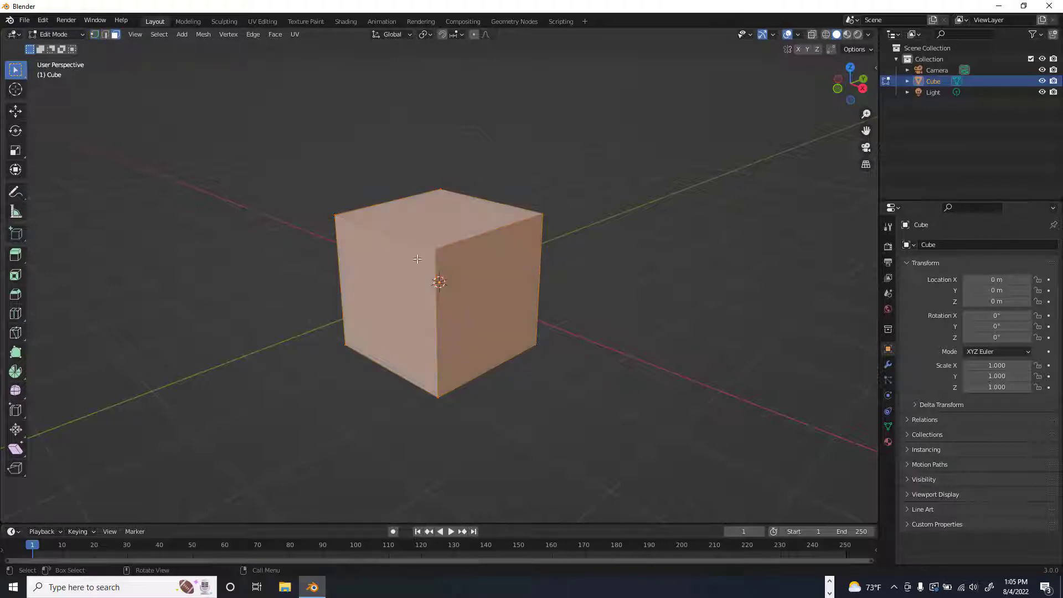
Step: Extrude the cube's right face outward twice, adding two blocks along the bottom
left_click(490, 290)
middle_click_drag(484, 254, 505, 262)
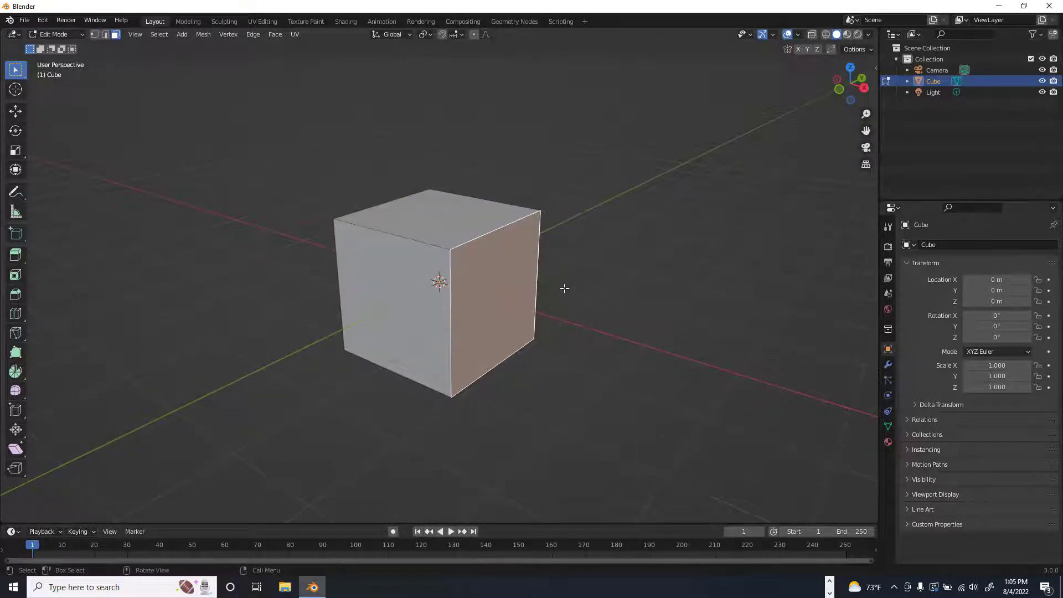
key("e")
left_click(676, 324)
key("e")
left_click(678, 284)
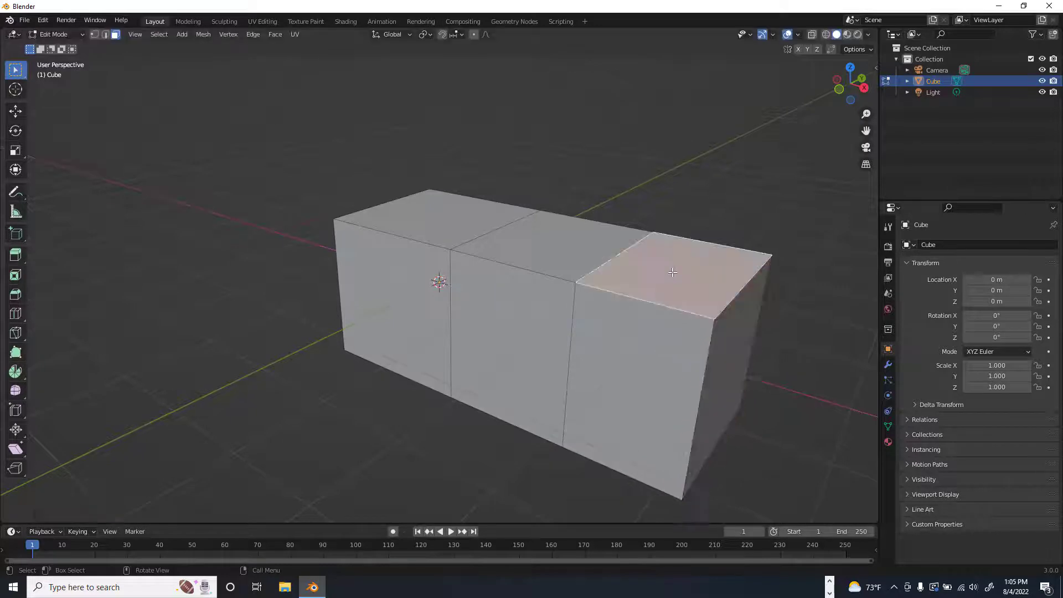
Step: Extrude the end block's top face upward into a tall column
key("e")
left_click(634, 172)
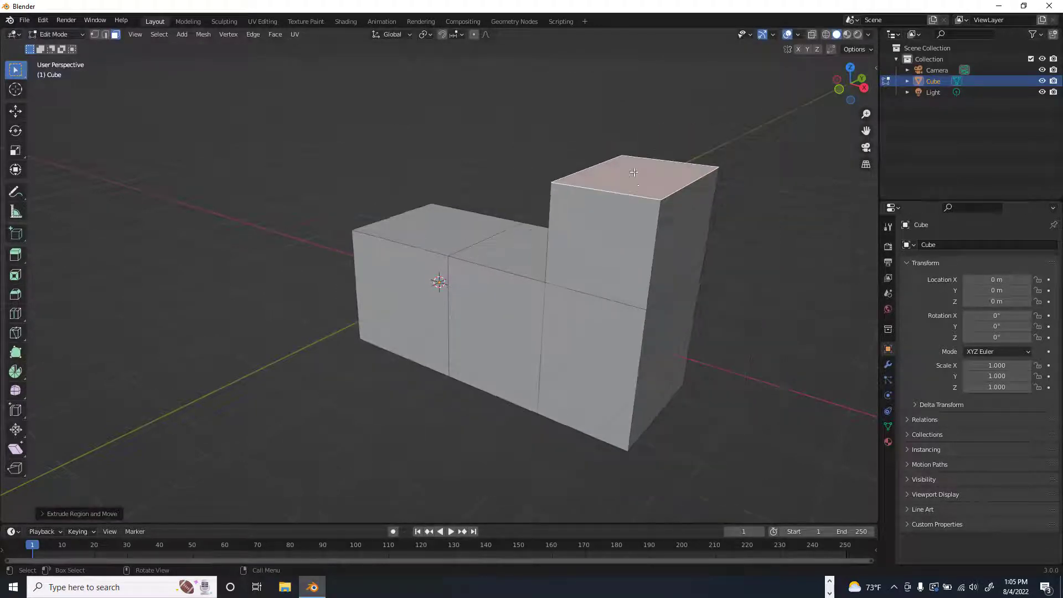
middle_click_drag(634, 172, 140, 190)
left_click(443, 277)
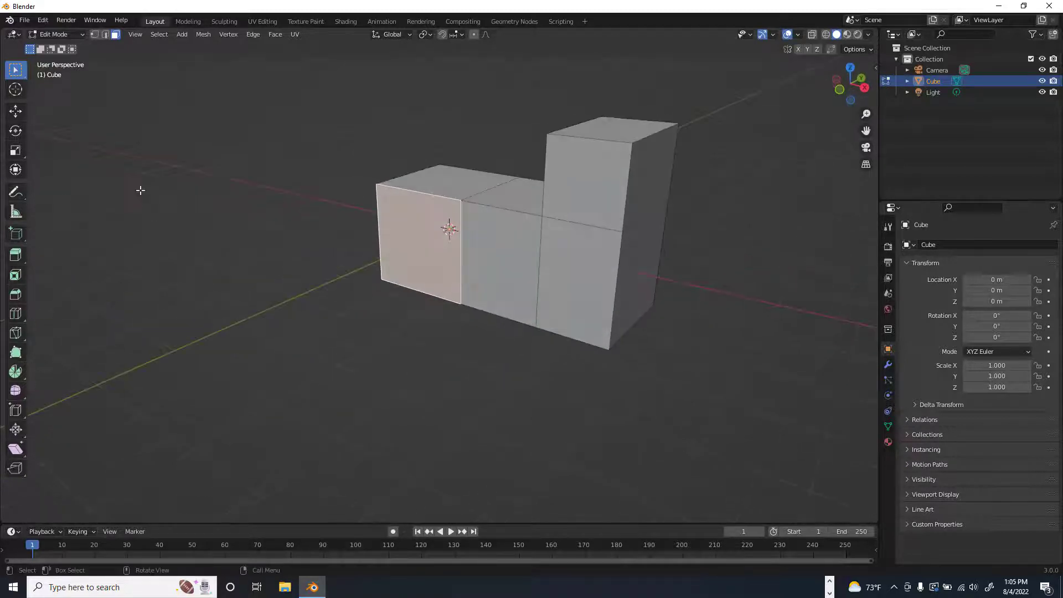
Step: Use Extrude Region to pull the left face out into a block about 2.8 m long
left_click(19, 259)
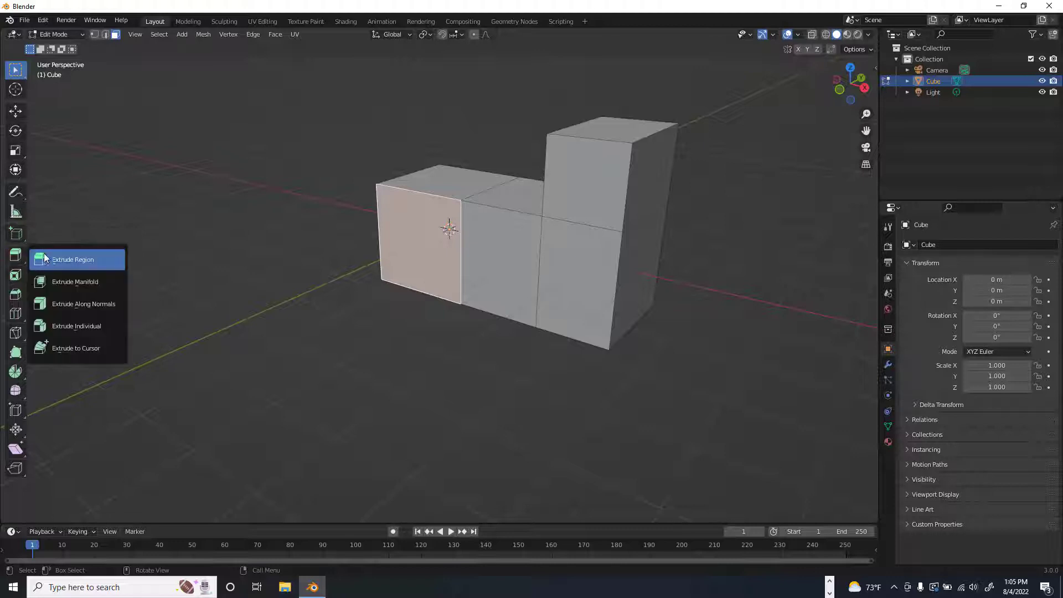
left_click(81, 261)
mouse_move(339, 247)
middle_mouse_down()
mouse_move(316, 254)
mouse_move(332, 261)
middle_mouse_up()
scroll(338, 293, "up", 3)
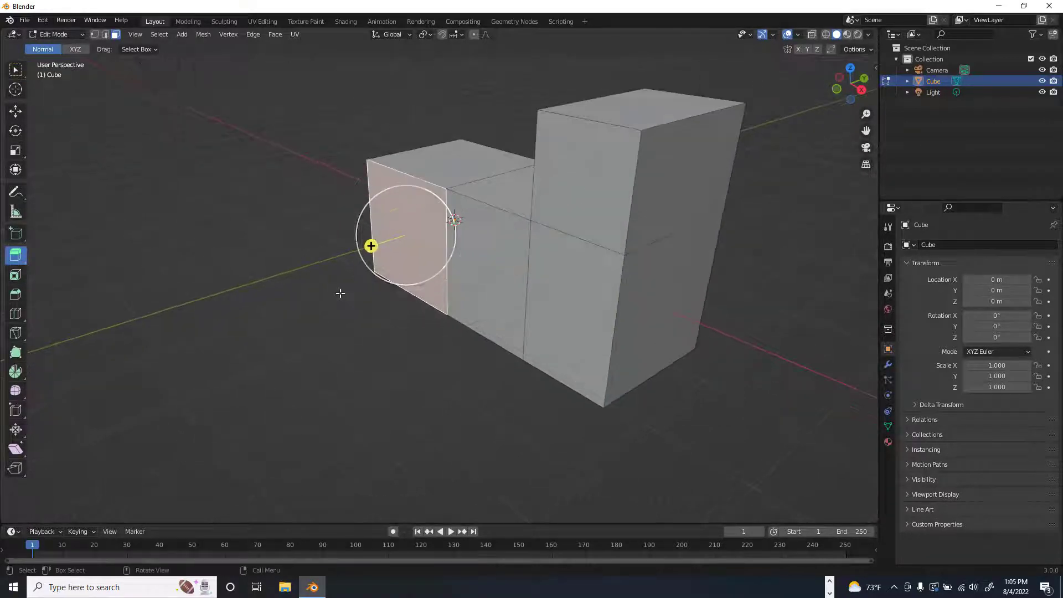
left_click_drag(370, 246, 233, 288)
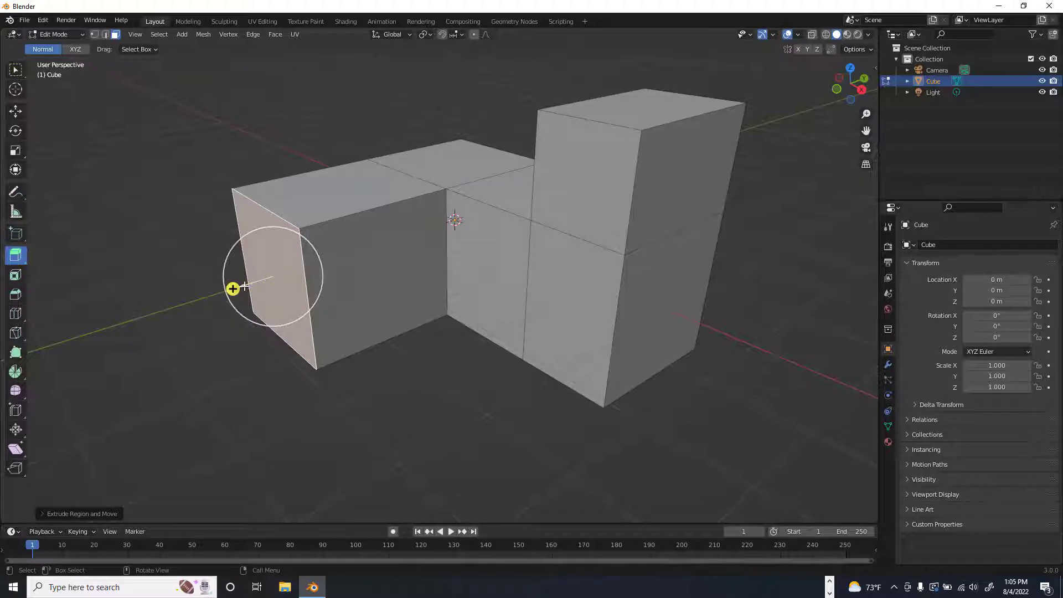
left_click_drag(235, 288, 204, 296)
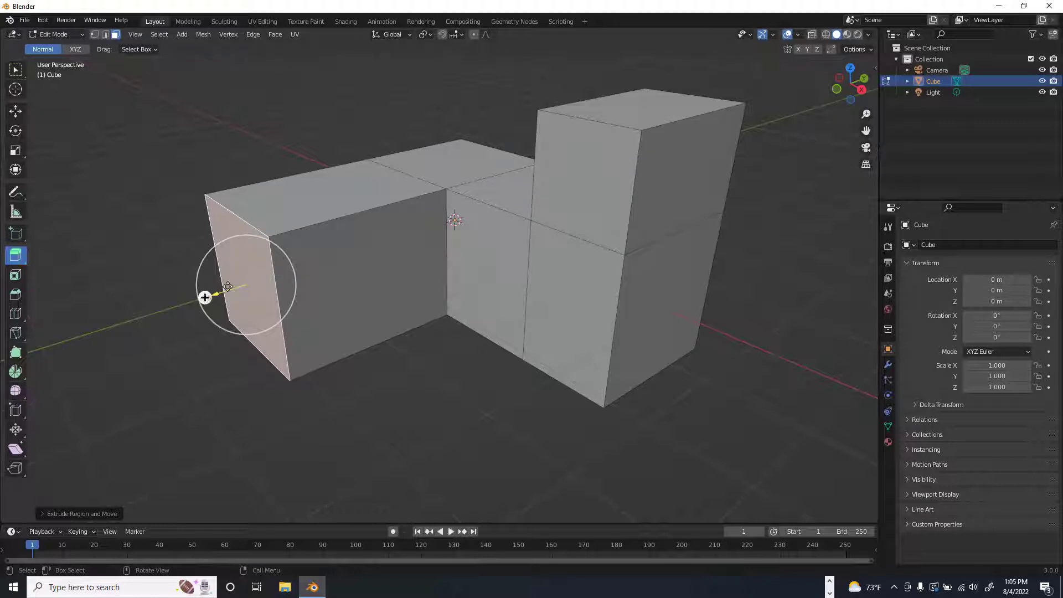
left_click_drag(216, 294, 110, 324)
Step: Raise the left block's top face into a second tower, undoing the extra extrusion
left_click(209, 230)
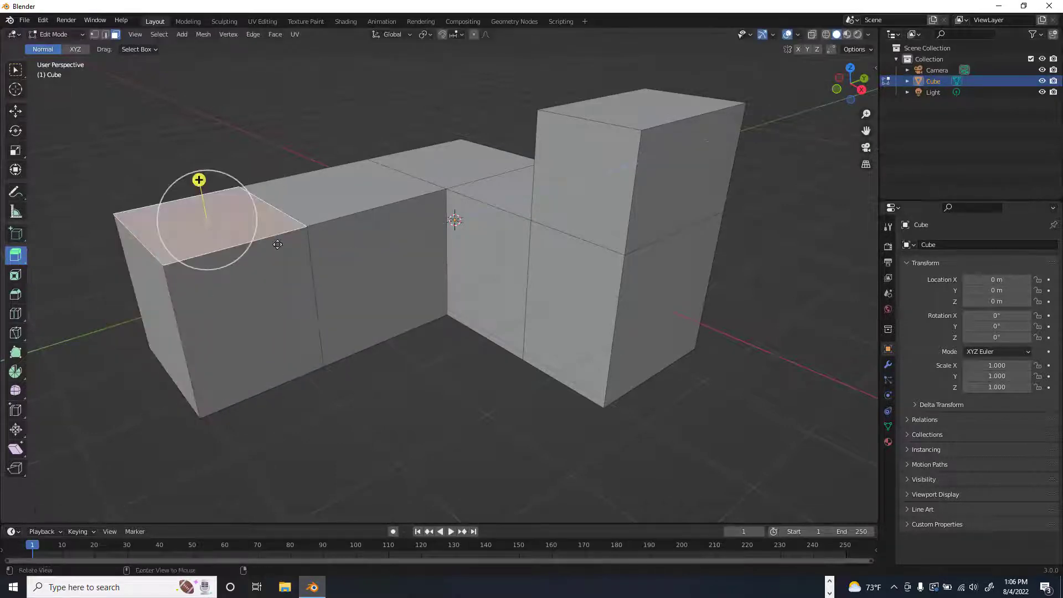
middle_click_drag(216, 233, 374, 245)
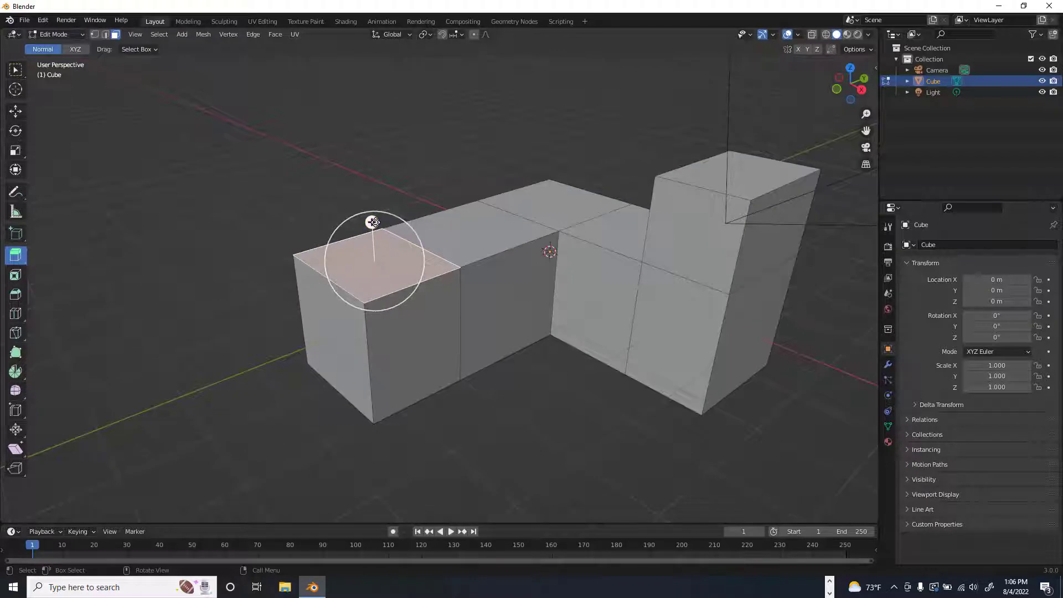
left_click_drag(373, 221, 364, 111)
middle_click_drag(436, 181, 426, 177)
left_click_drag(366, 107, 368, 69)
key("ctrl+z")
key("KP_7")
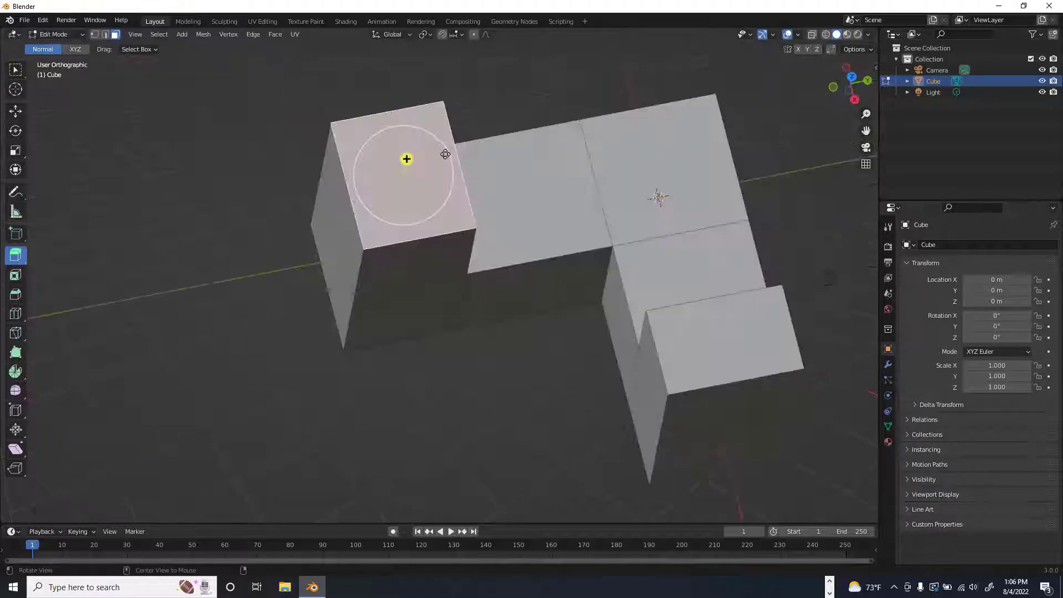
middle_click_drag(411, 204, 470, 174)
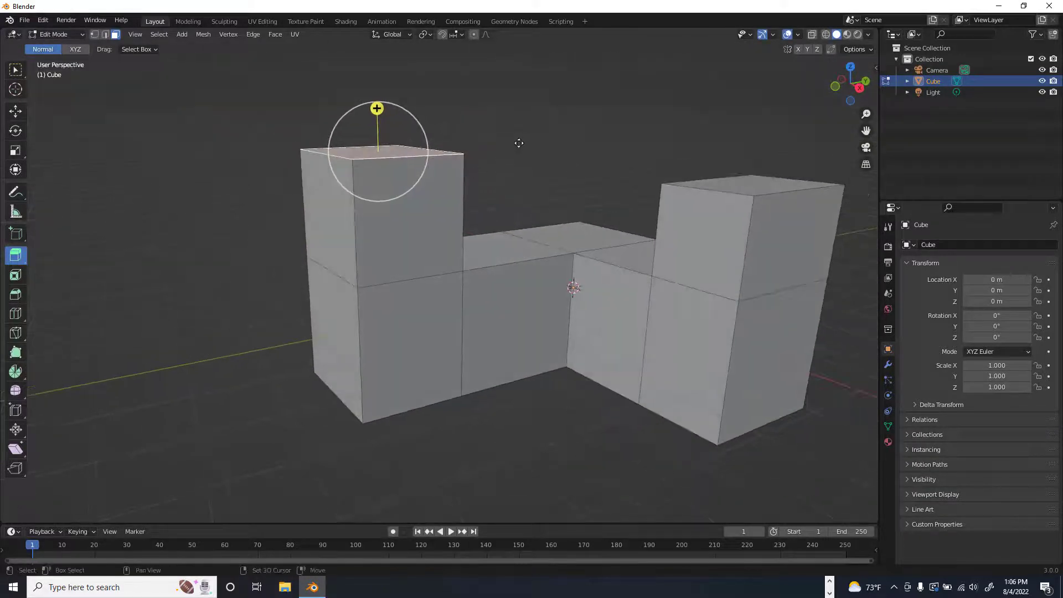
middle_click_drag(517, 143, 425, 212)
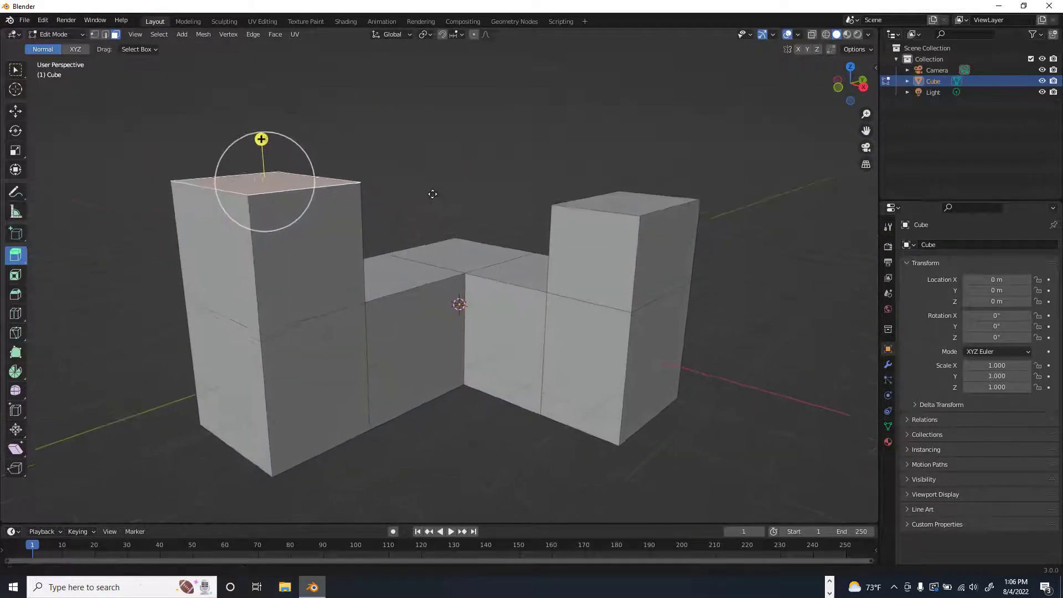
middle_click_drag(434, 191, 355, 194)
left_click(16, 255)
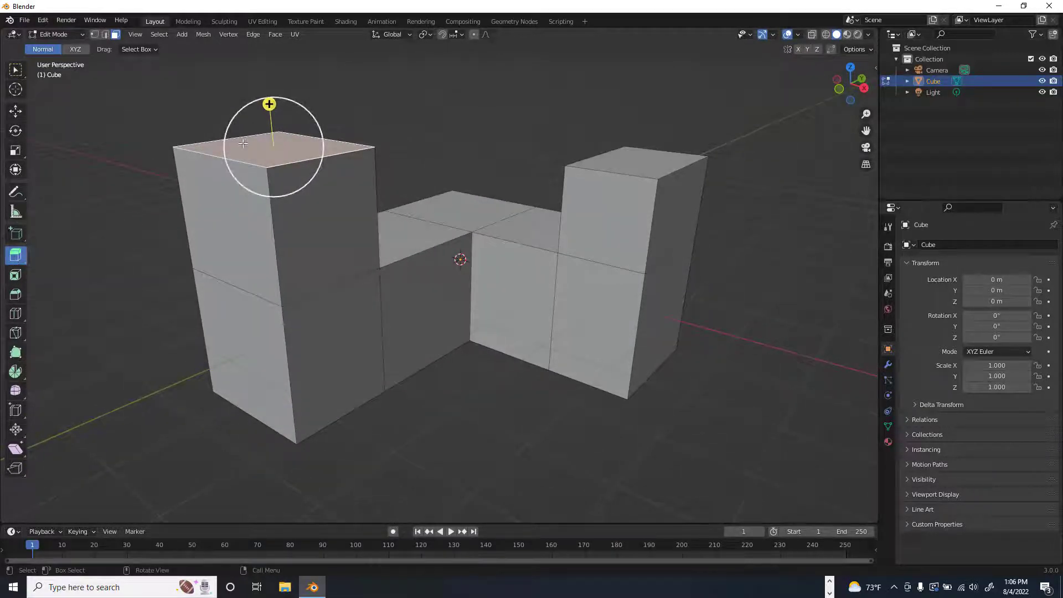
left_click(237, 166, "shift")
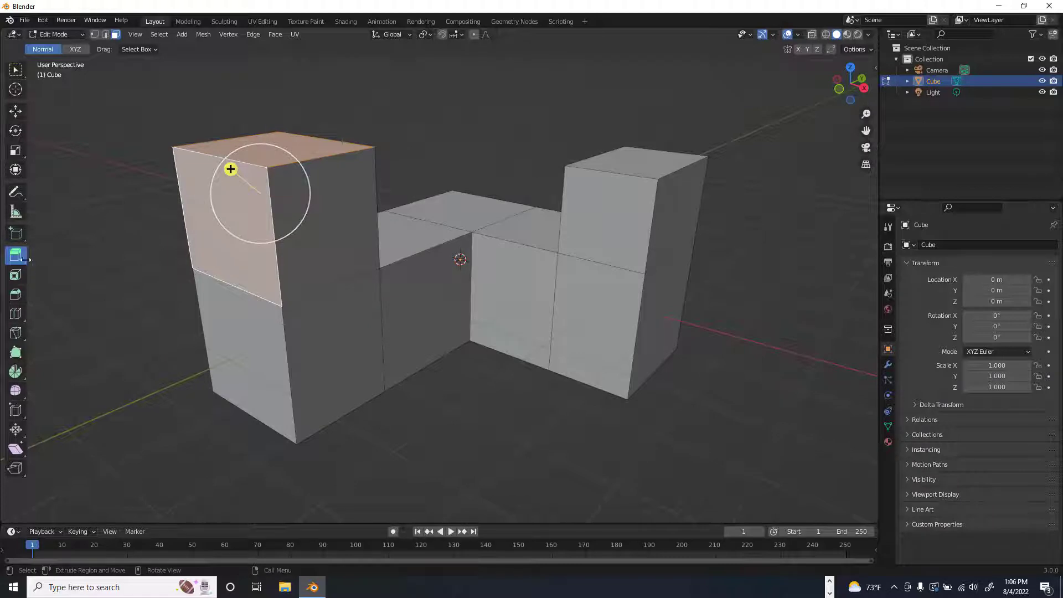
mouse_move(231, 168)
left_mouse_down()
mouse_move(205, 145)
mouse_move(232, 163)
left_mouse_up()
right_click(259, 170)
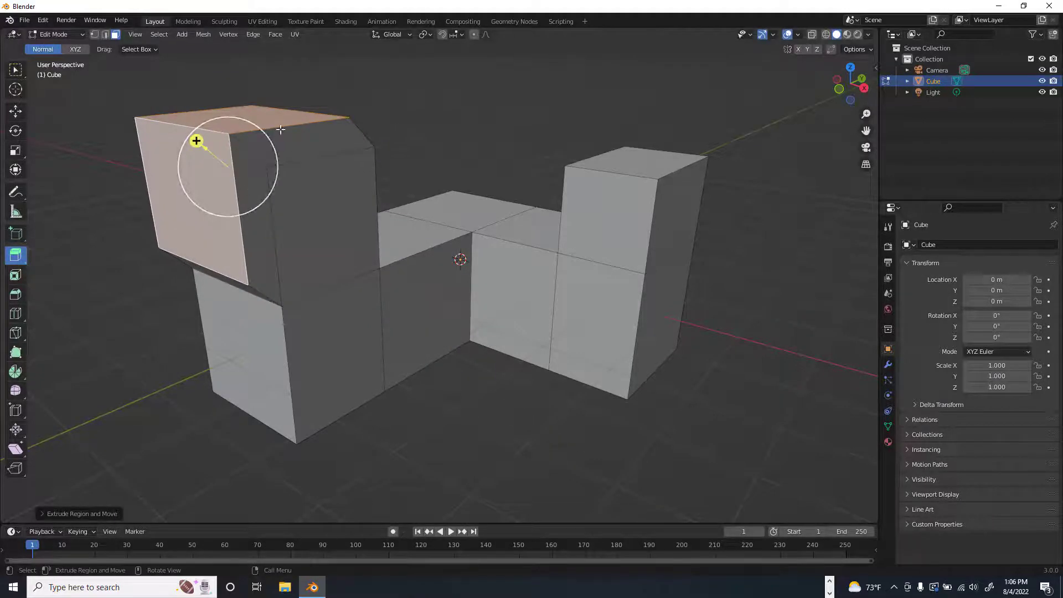
key("ctrl+z")
key("ctrl+z")
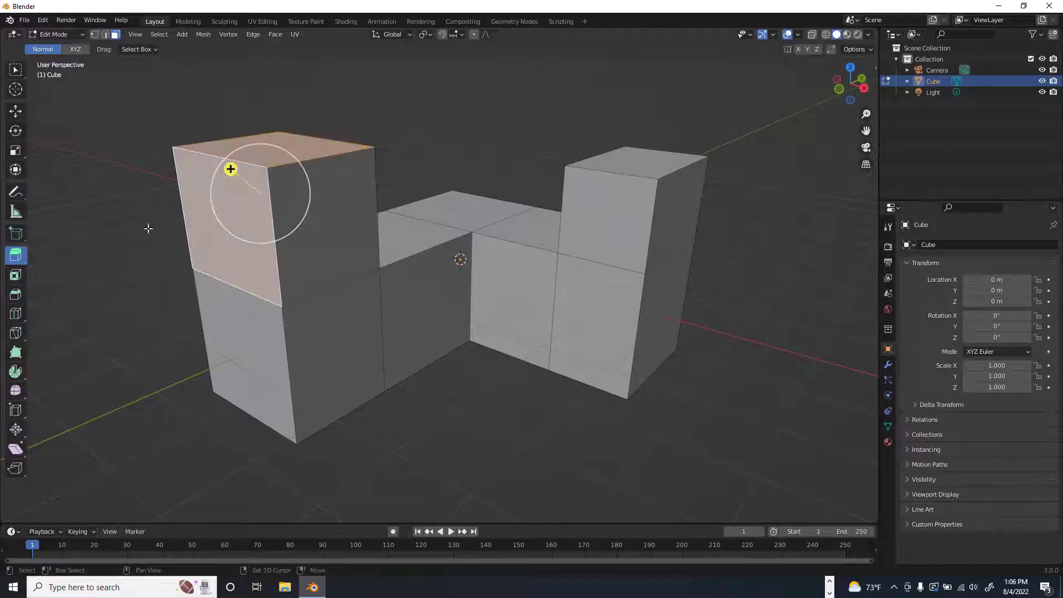
key("ctrl+shift+z")
left_click(15, 258)
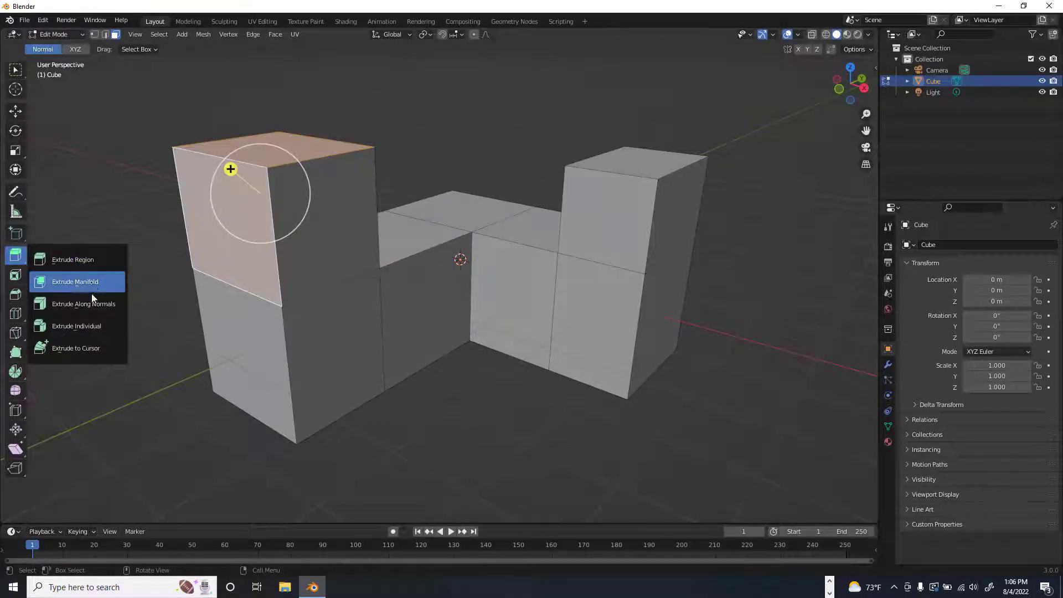
left_click(96, 327)
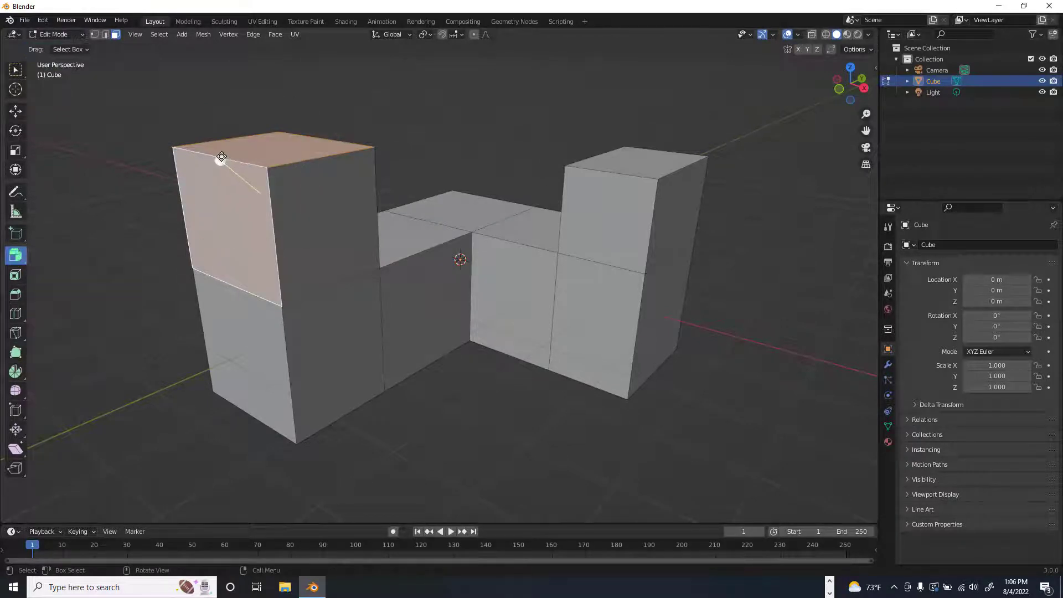
left_click_drag(221, 160, 199, 118)
key("ctrl+z")
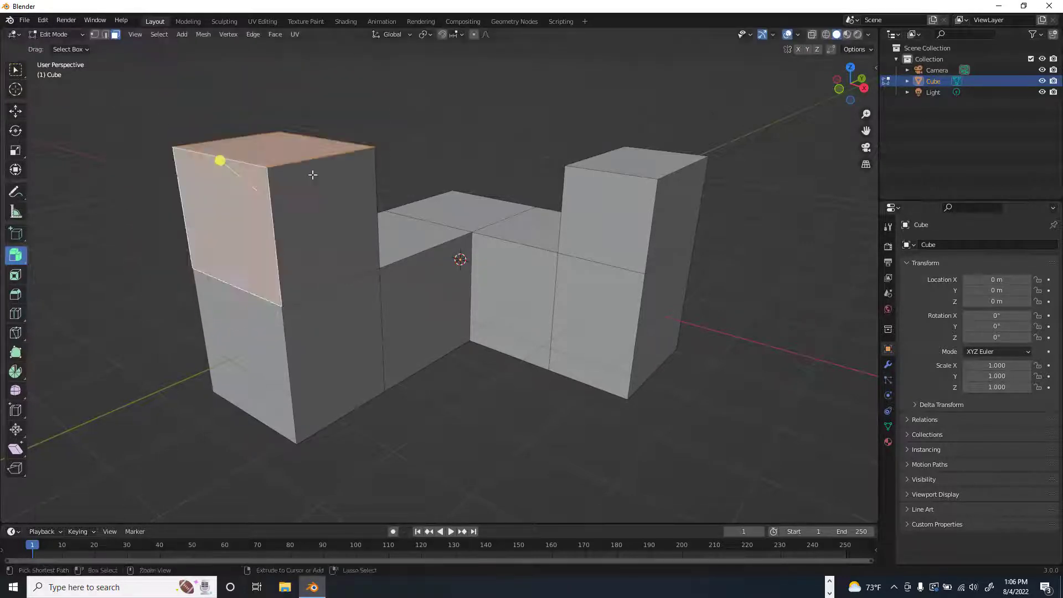
key("ctrl+z")
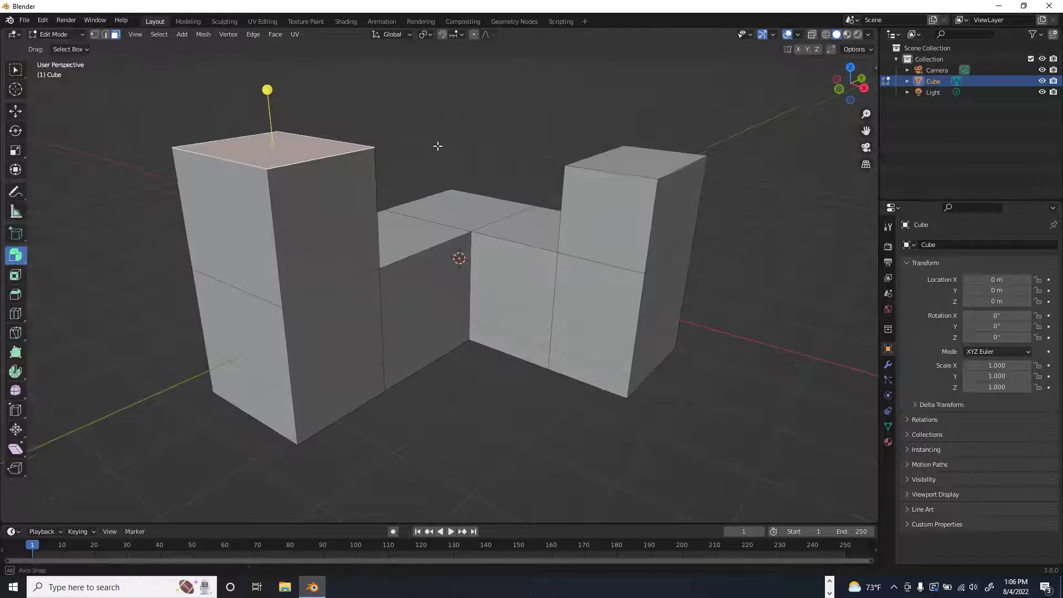
mouse_move(439, 146)
middle_mouse_down("shift")
mouse_move(431, 121)
mouse_move(434, 159)
mouse_move(424, 152)
middle_mouse_up("shift")
left_click(203, 35)
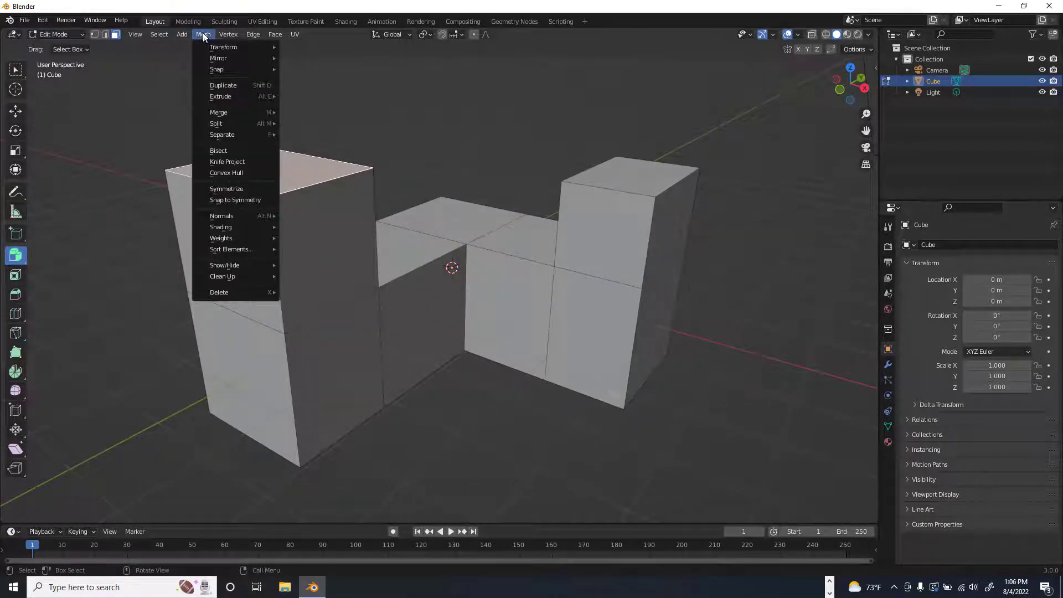
mouse_move(247, 92)
mouse_move(231, 37)
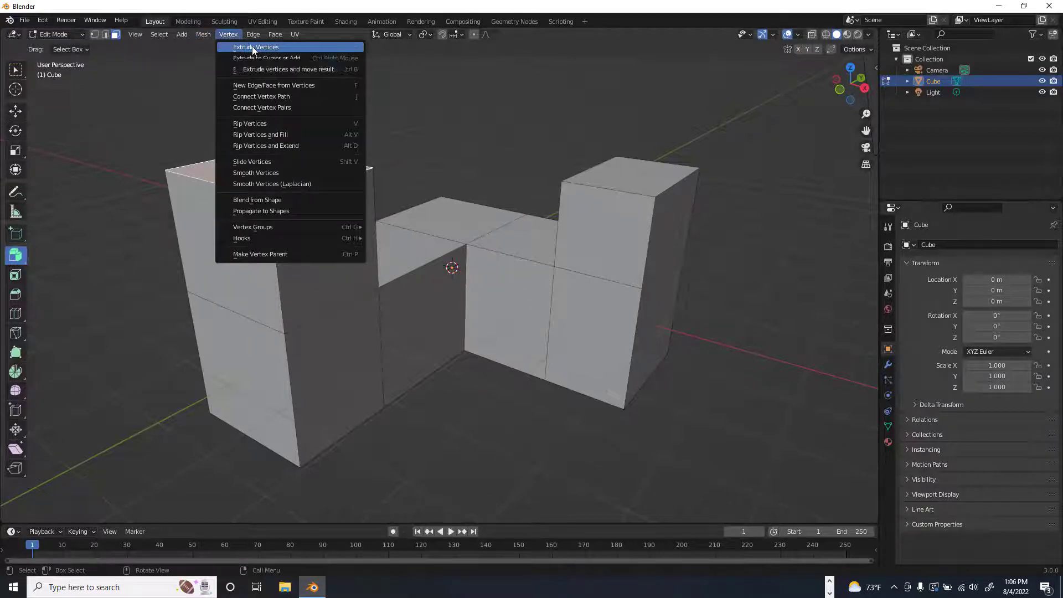
key("Escape")
left_click(271, 34)
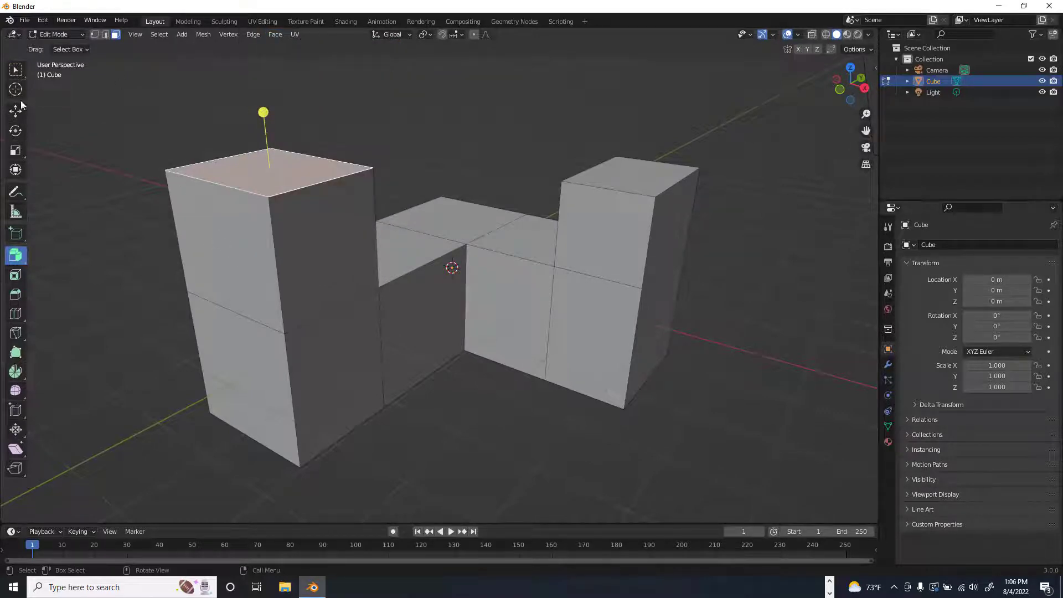
Step: Extrude the tall column's upper side face sideways into a new block via Quick Favorites
left_click(16, 69)
left_click(231, 236)
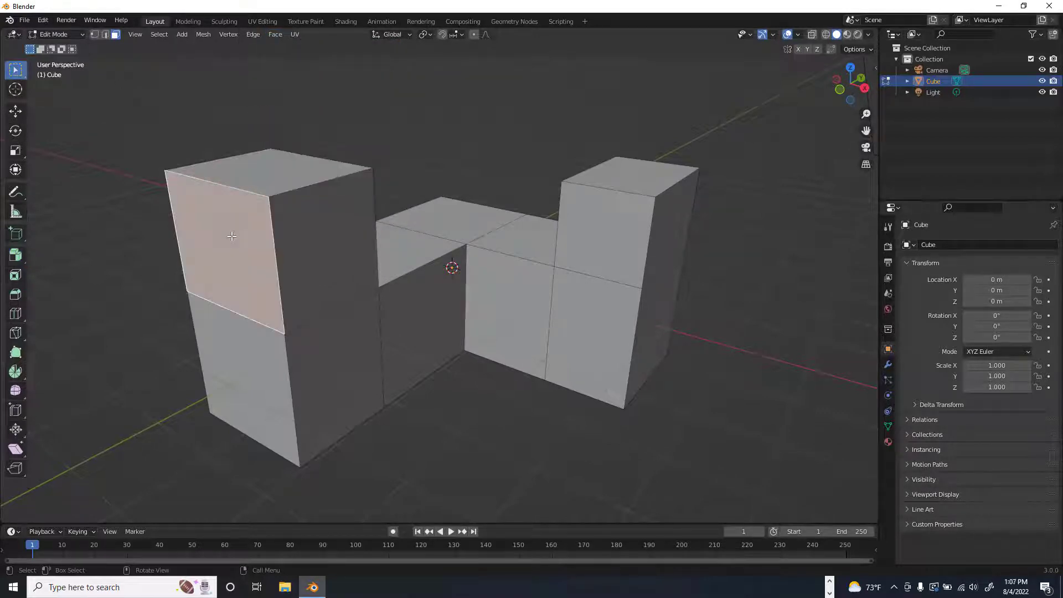
key("q")
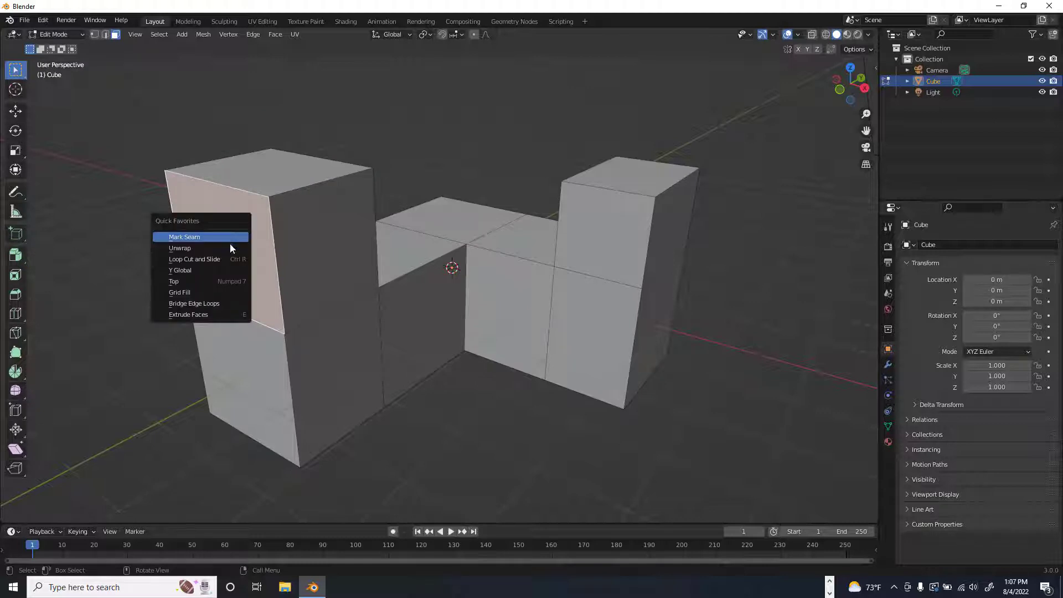
key("Down")
key("Down")
key("Down")
key("Up")
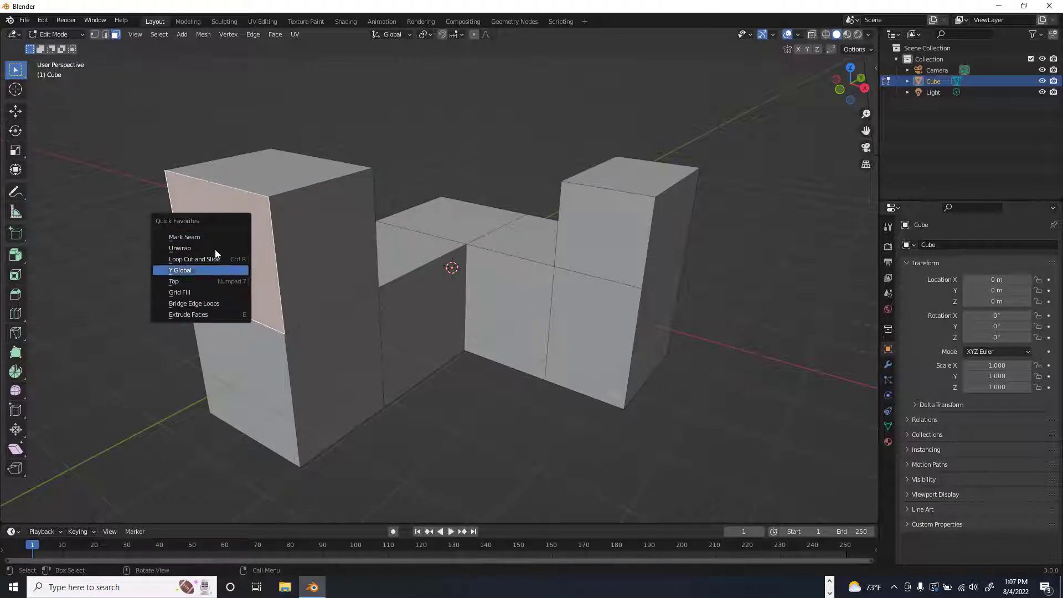
left_click(219, 312)
left_click(124, 350)
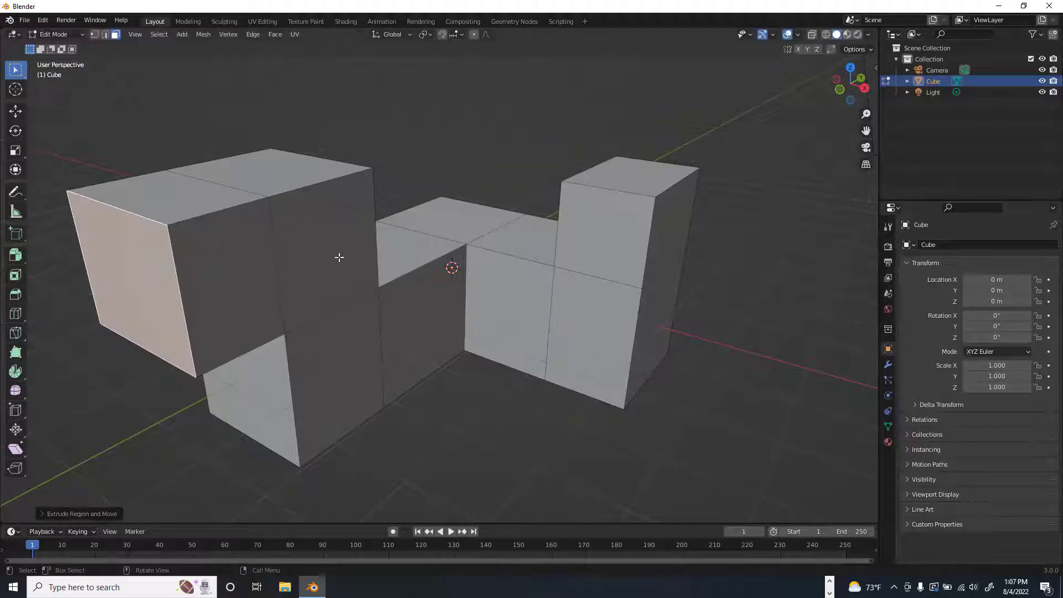
middle_click_drag(371, 247, 332, 287)
Step: Extrude the column's top face upward about 0.99 m into another block
left_click(325, 204)
middle_click_drag(338, 199, 344, 201)
key("e")
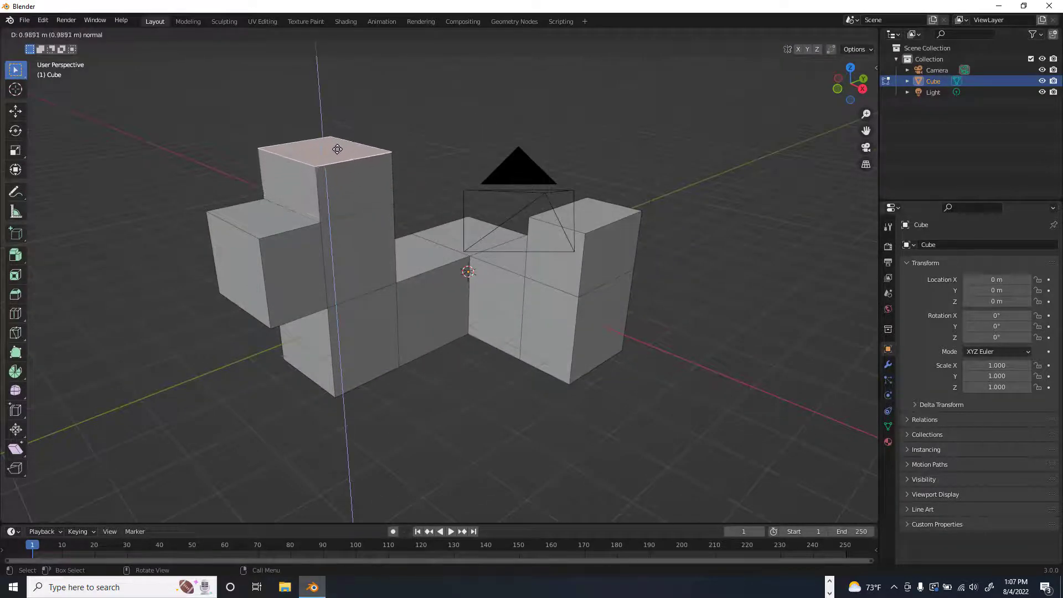
left_click(348, 154)
middle_click_drag(347, 154, 391, 188)
scroll(387, 174, "up", 3)
scroll(387, 174, "down", 3)
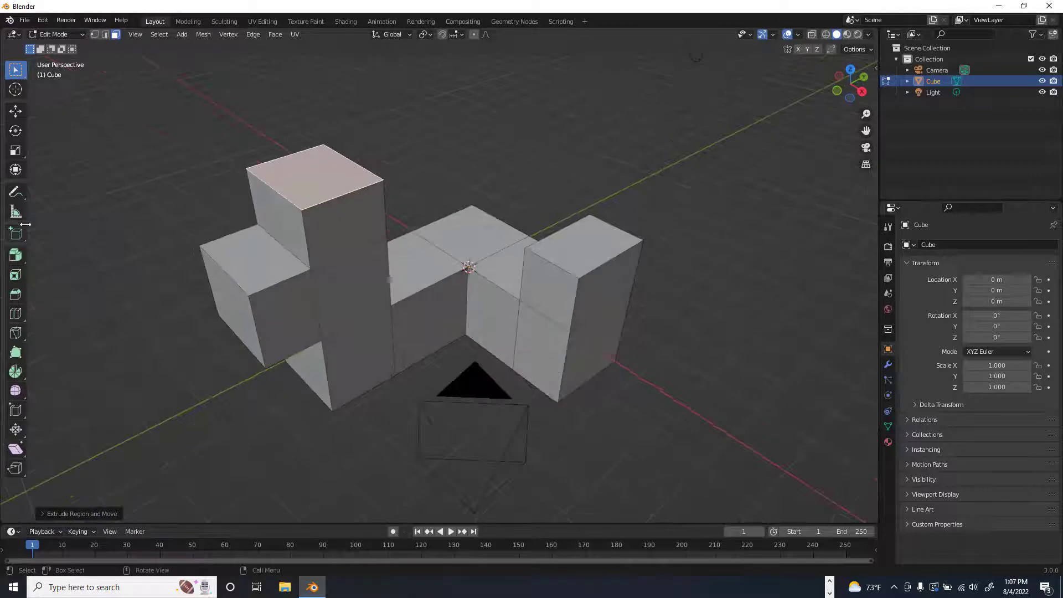
Step: Select the right block's front face in Top view and choose Extrude to Cursor
left_click(20, 260)
left_click(587, 347)
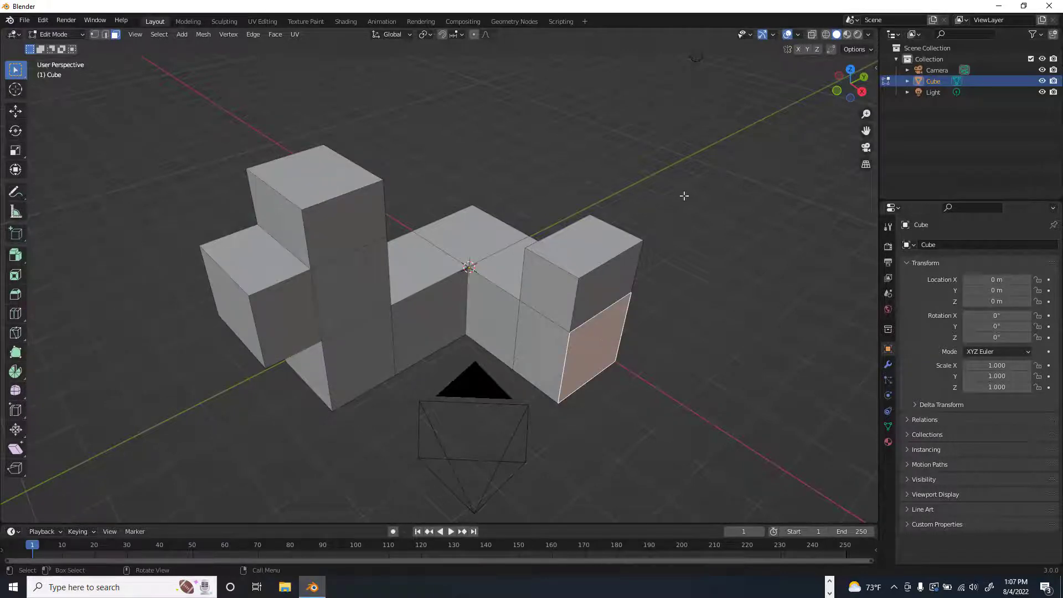
left_click(850, 69)
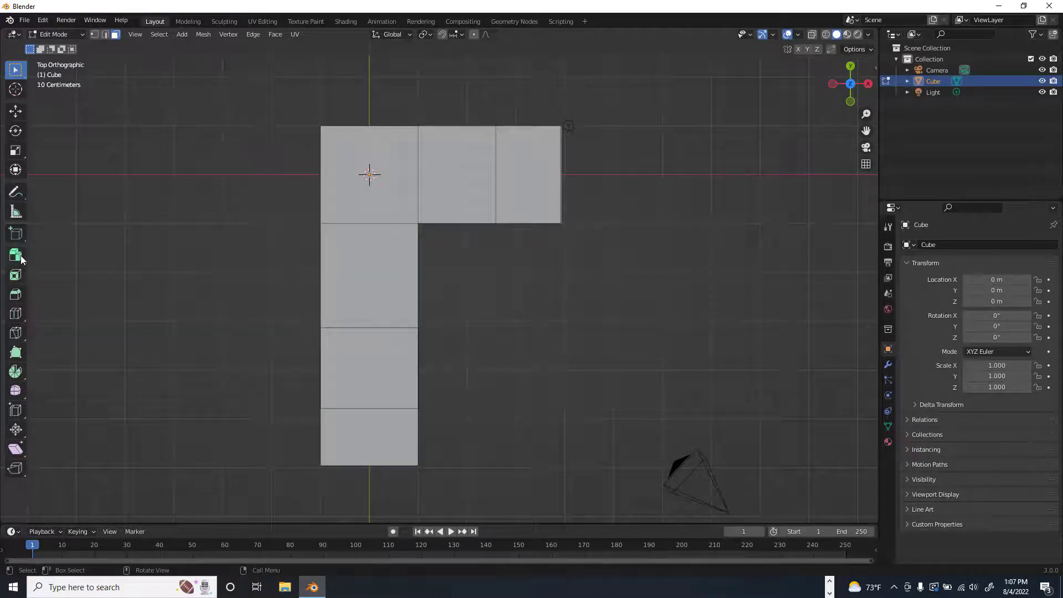
left_click_drag(20, 255, 61, 347)
Step: Lay blocks rightward, down, up the right side, then curling up and left
left_click(671, 196)
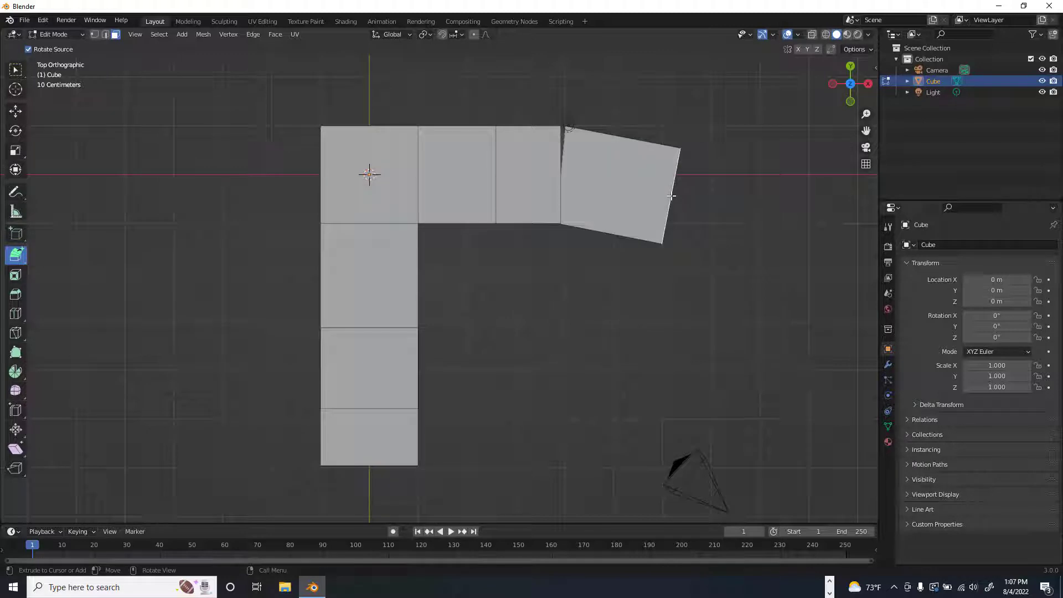
left_click(735, 286)
left_click(722, 405)
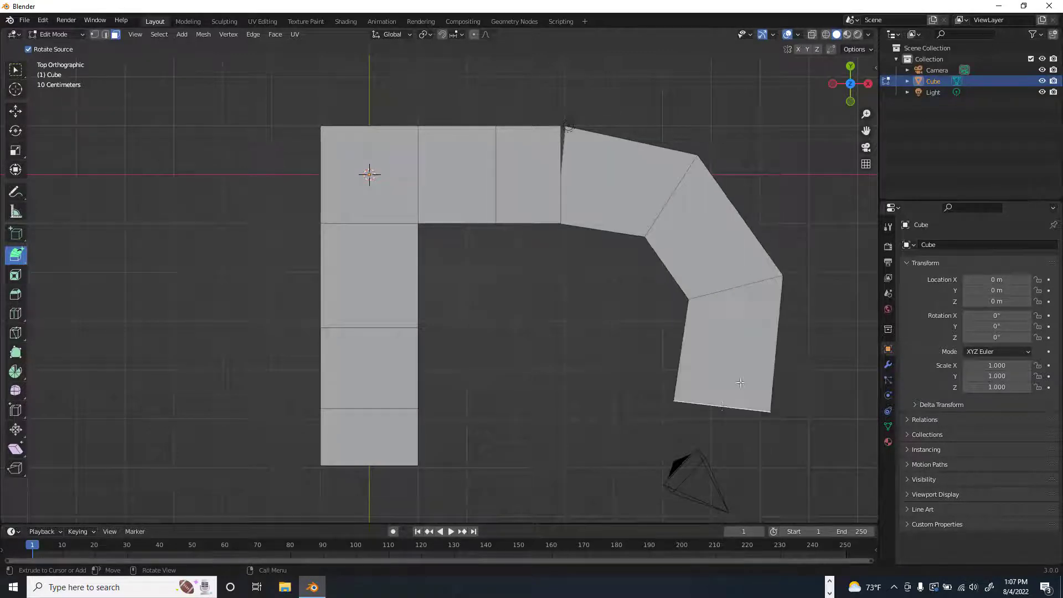
scroll(734, 357, "down", 2)
left_click(638, 463)
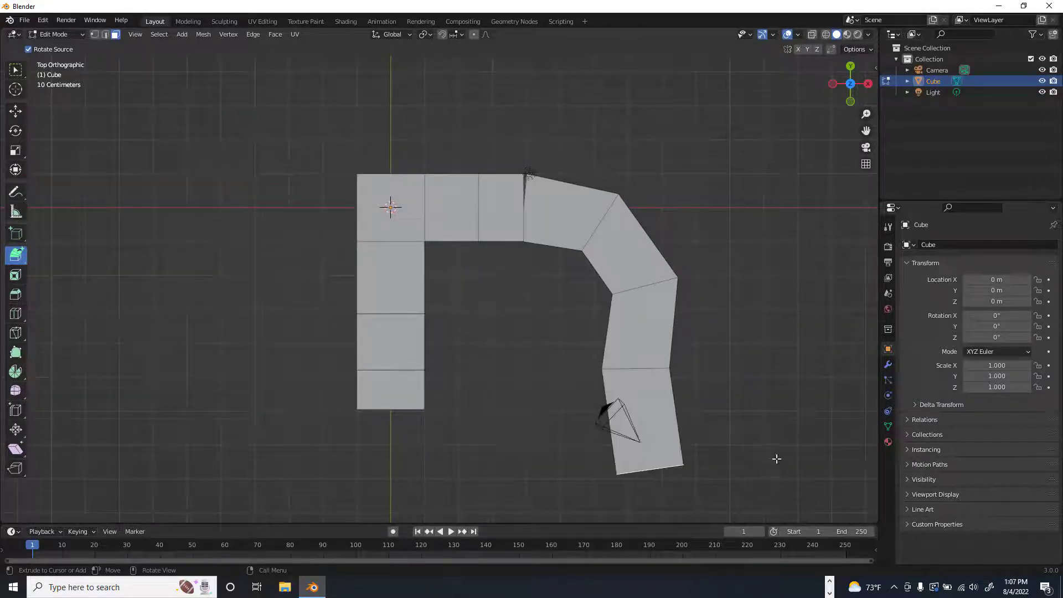
left_click(777, 458)
left_click(837, 379)
left_click(810, 274)
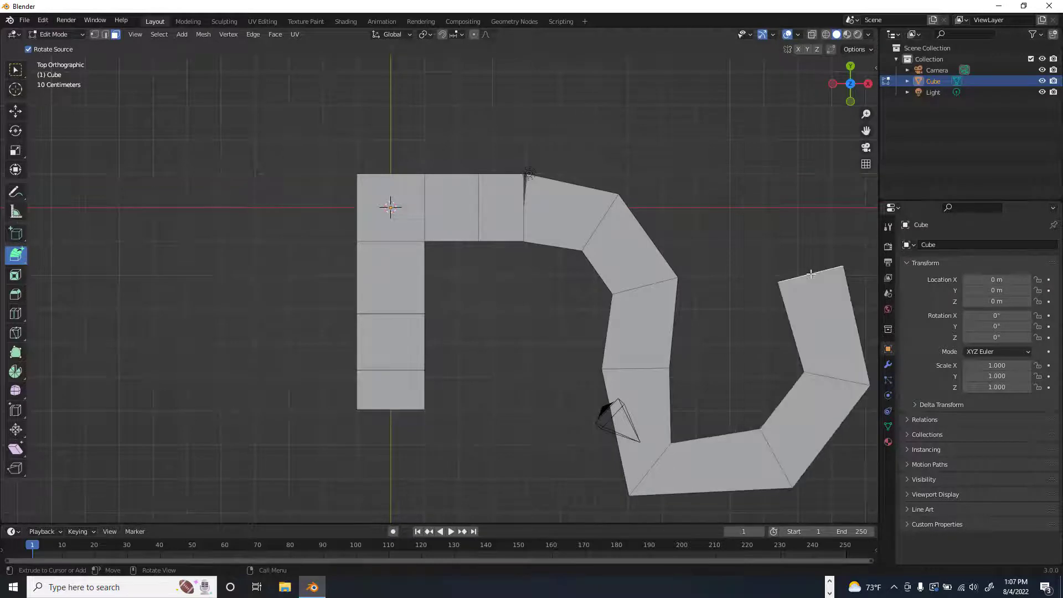
left_click(778, 210)
left_click(738, 143)
left_click(672, 109)
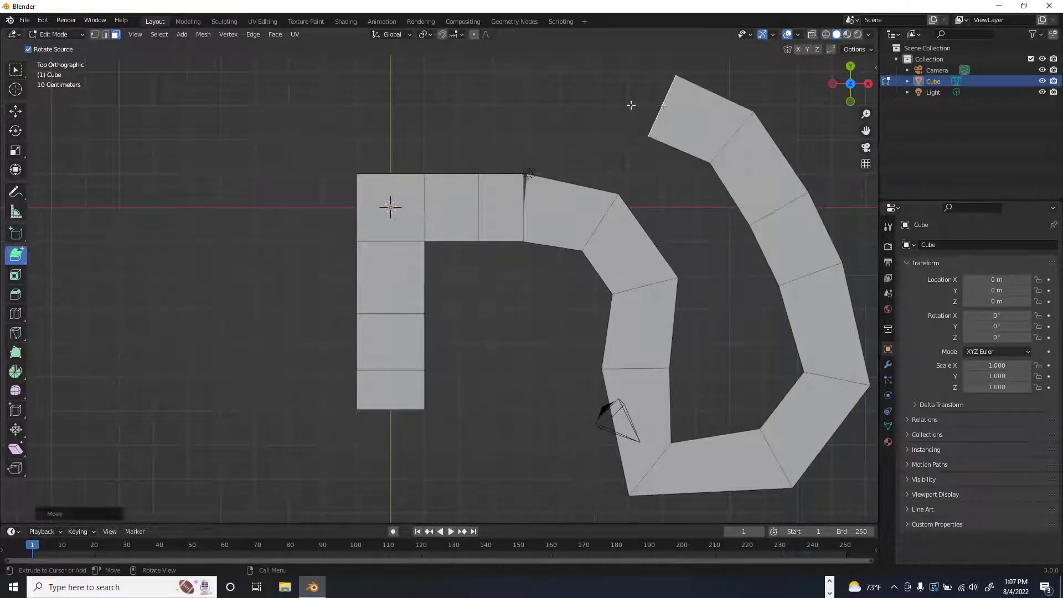
left_click(573, 95)
Step: Continue the path left along the top, then curving down the left side
middle_click_drag(578, 289, 853, 73)
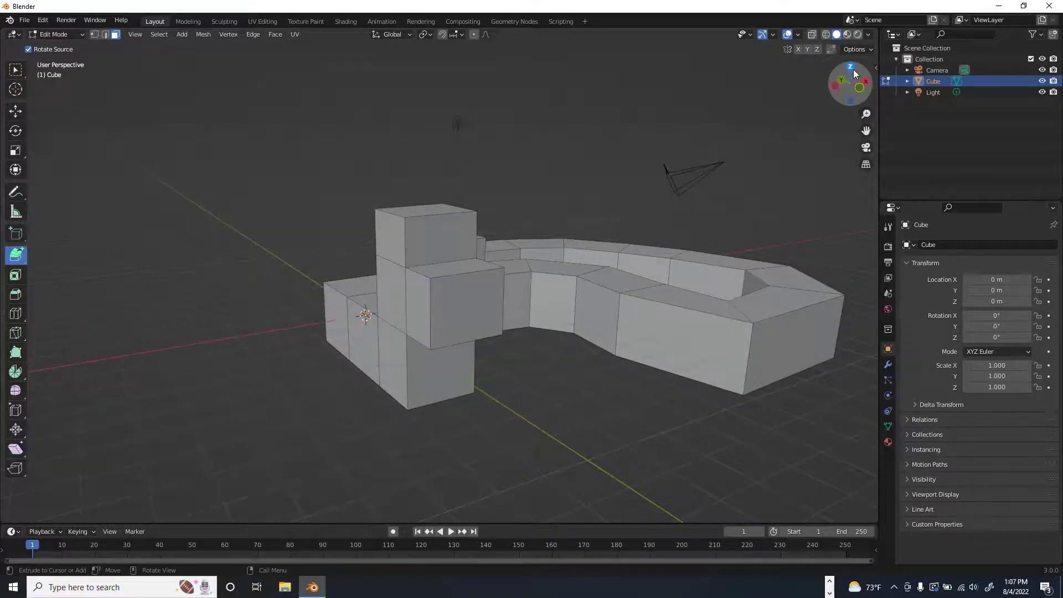
left_click(852, 68)
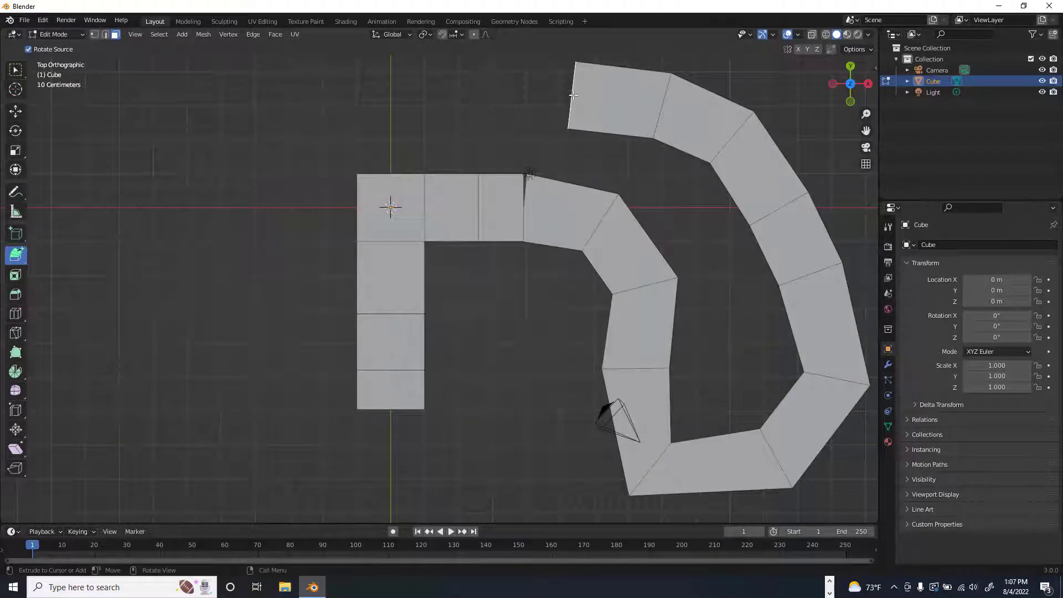
left_click(484, 98)
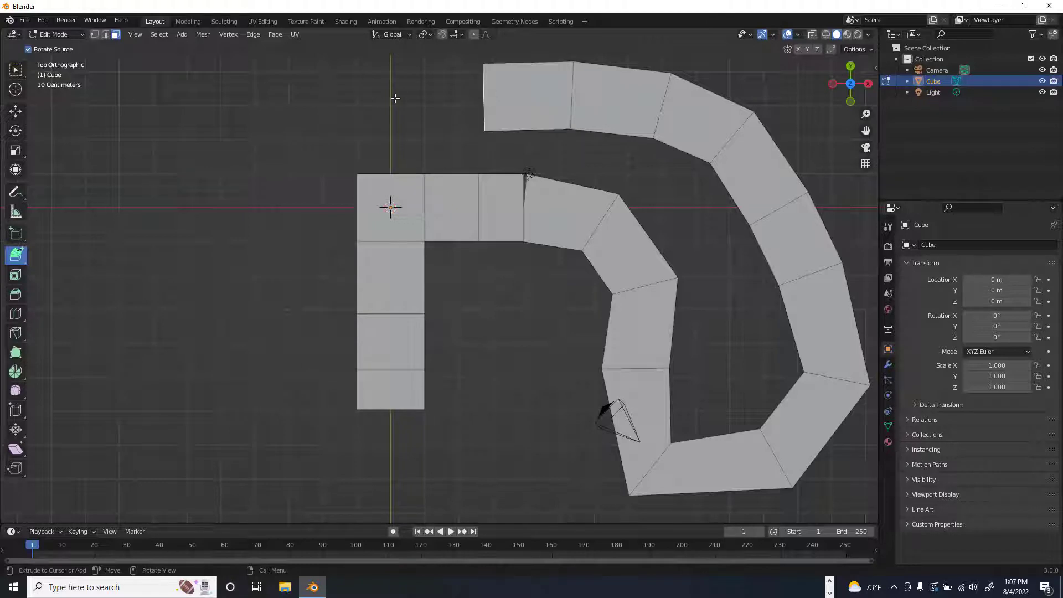
left_click(396, 98)
left_click(281, 87)
left_click(220, 126)
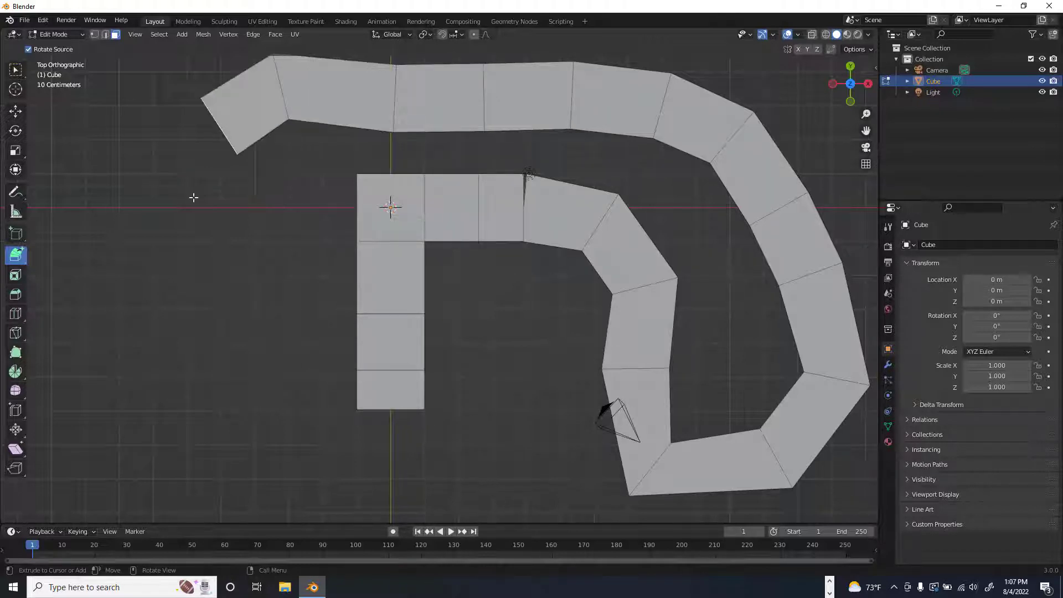
left_click(194, 199)
left_click(201, 271)
left_click(259, 327)
left_click(267, 424)
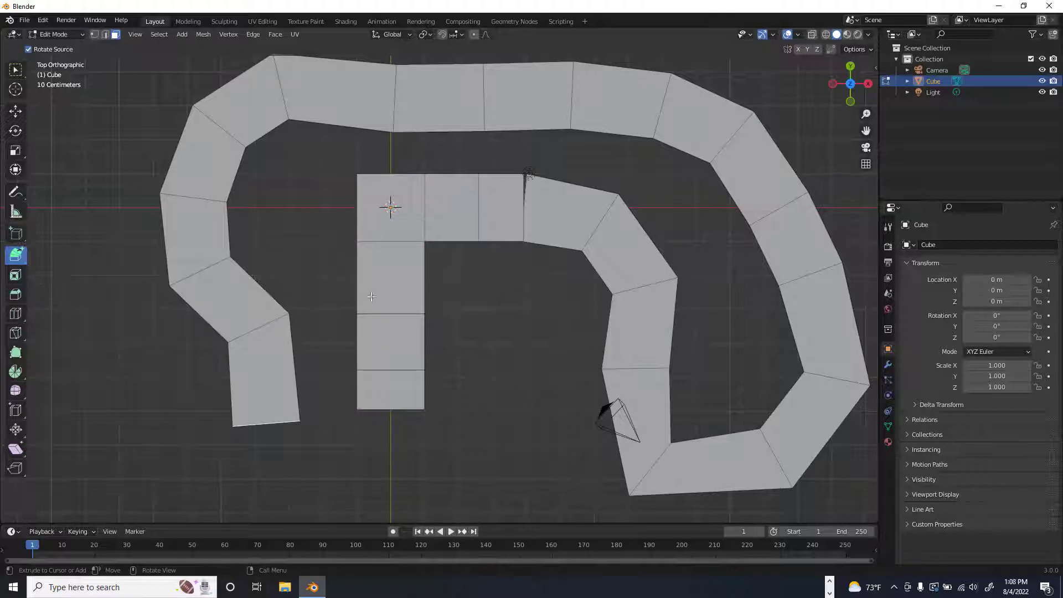
middle_click_drag(665, 116, 520, 268)
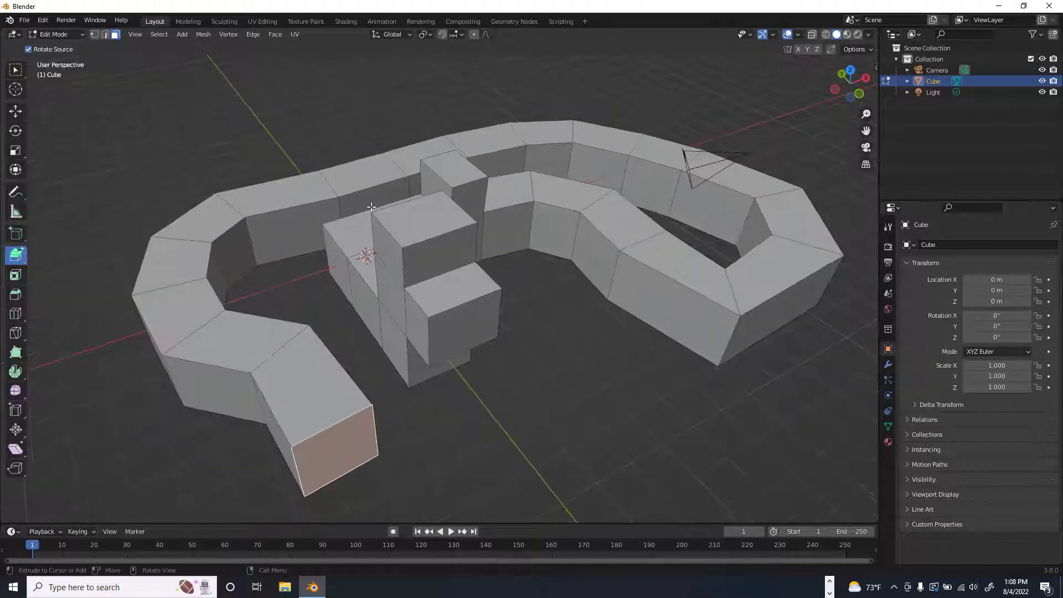